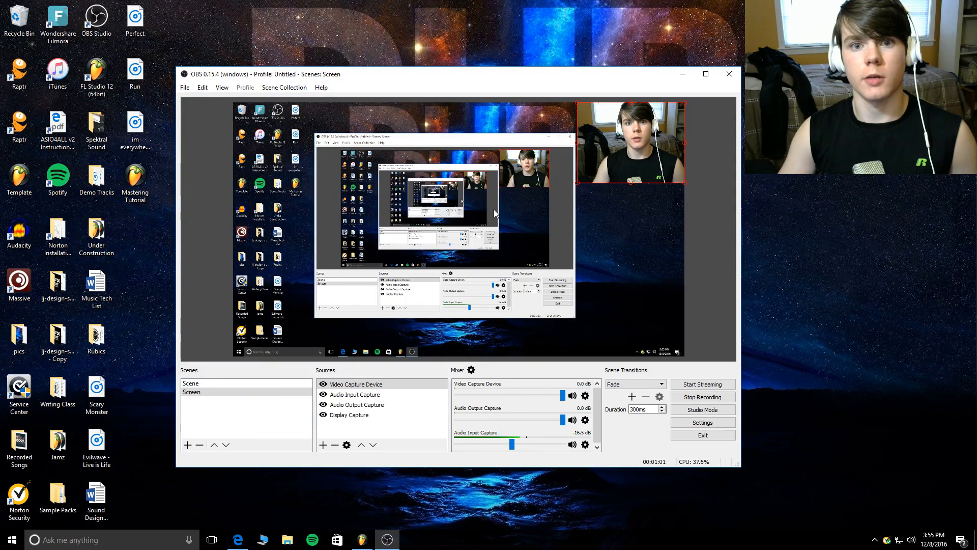
Step: Show the YouTube page of "[Dubstep] TeknoAXE - I'm Everywhere" in the browser, then return to the desktop
click(683, 76)
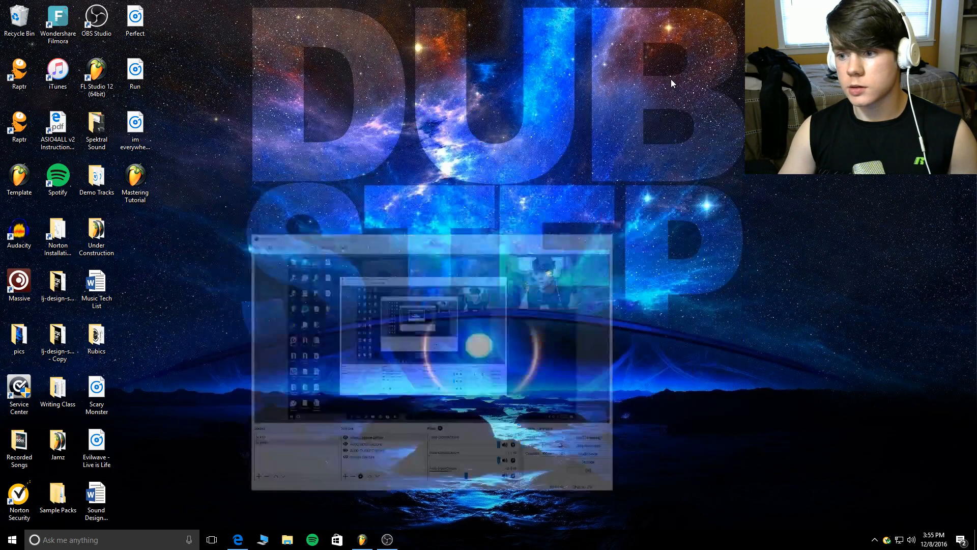
click(236, 539)
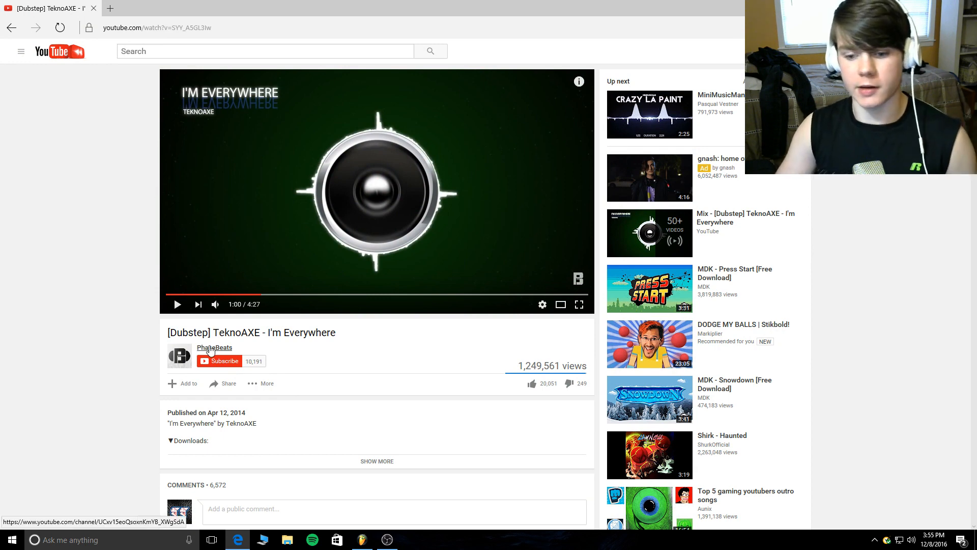
mouse_move(230, 540)
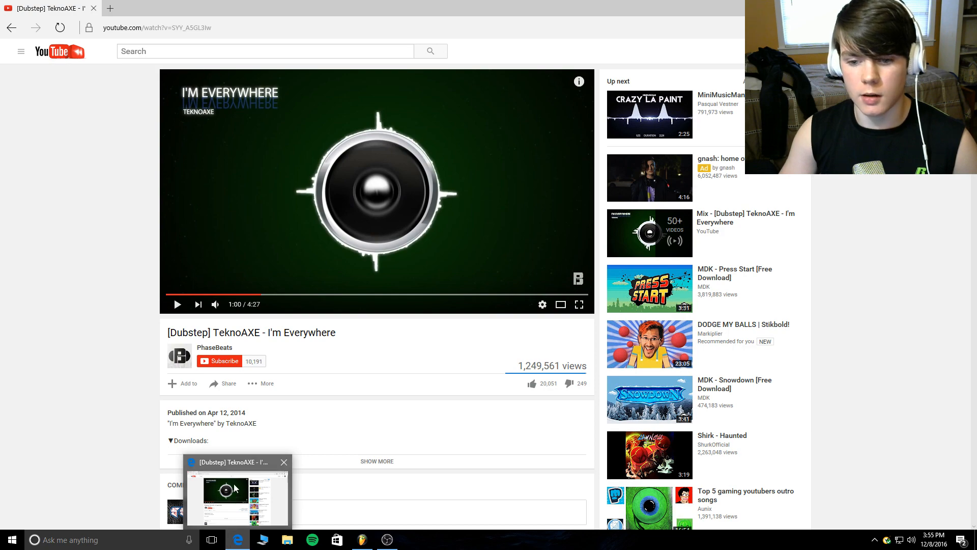
click(229, 538)
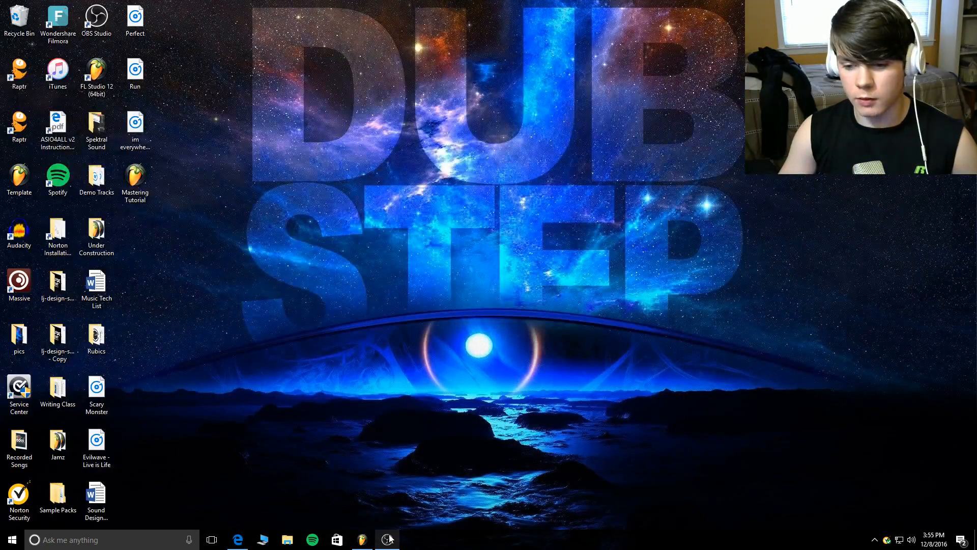
Step: Switch to FL Studio and bypass both Maximus effects and Fruity parametric EQ 2 on the mixer's Master track, leaving Fruity Limiter on
click(362, 539)
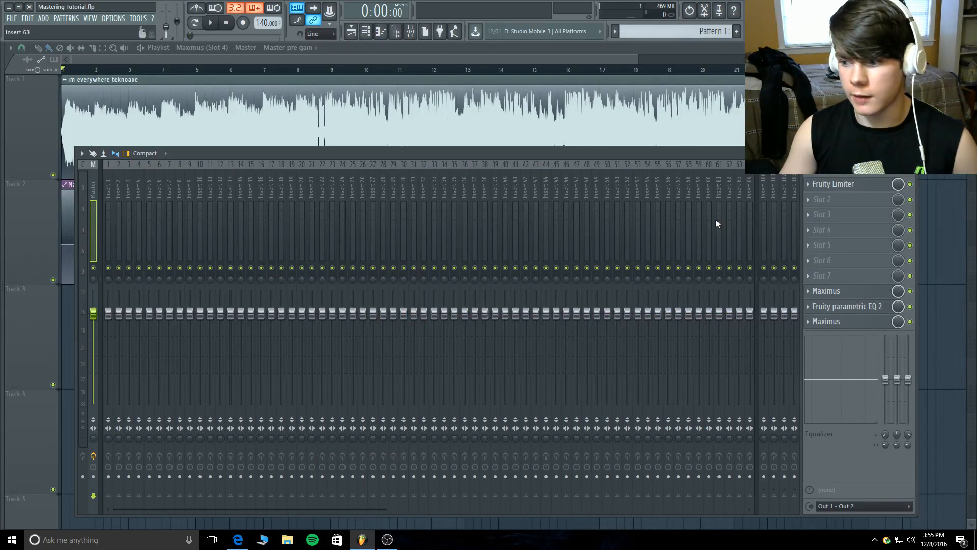
click(910, 322)
drag(743, 159, 371, 119)
click(476, 154)
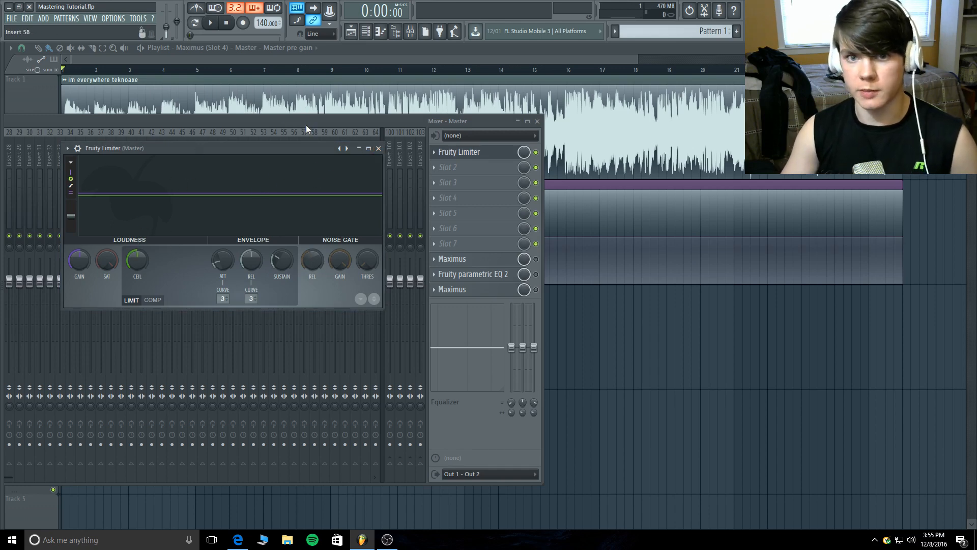
click(379, 149)
click(387, 52)
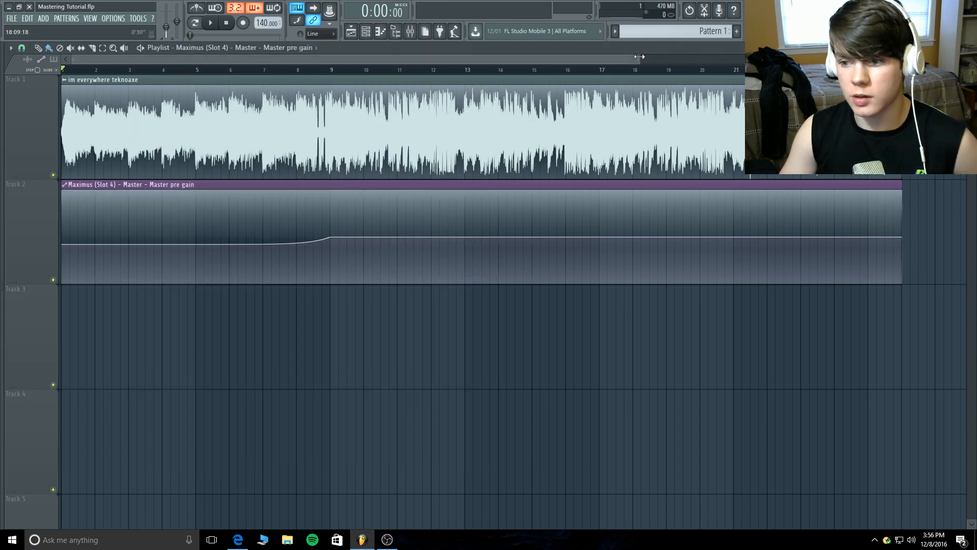
Step: Fit the whole song in the playlist and play it from the start to about bar 20
drag(637, 59, 959, 59)
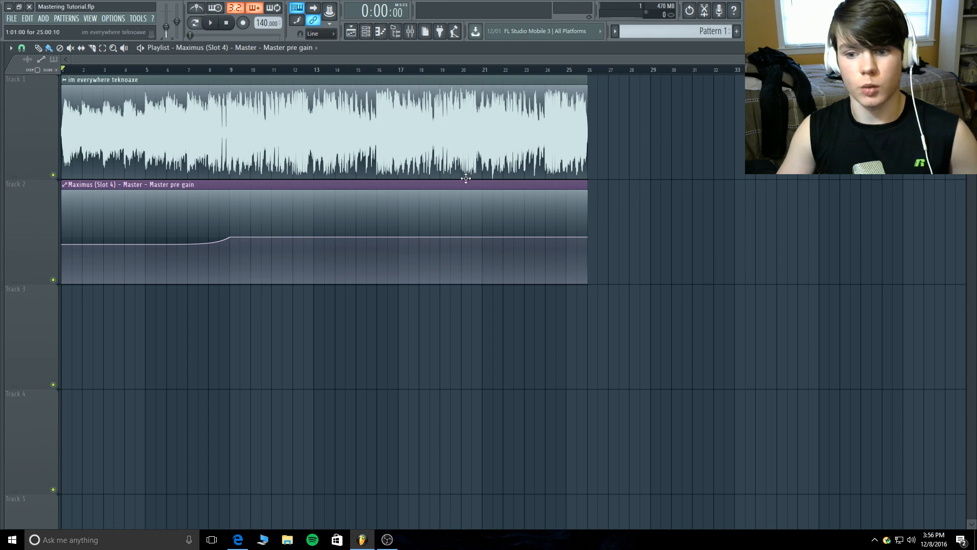
click(213, 23)
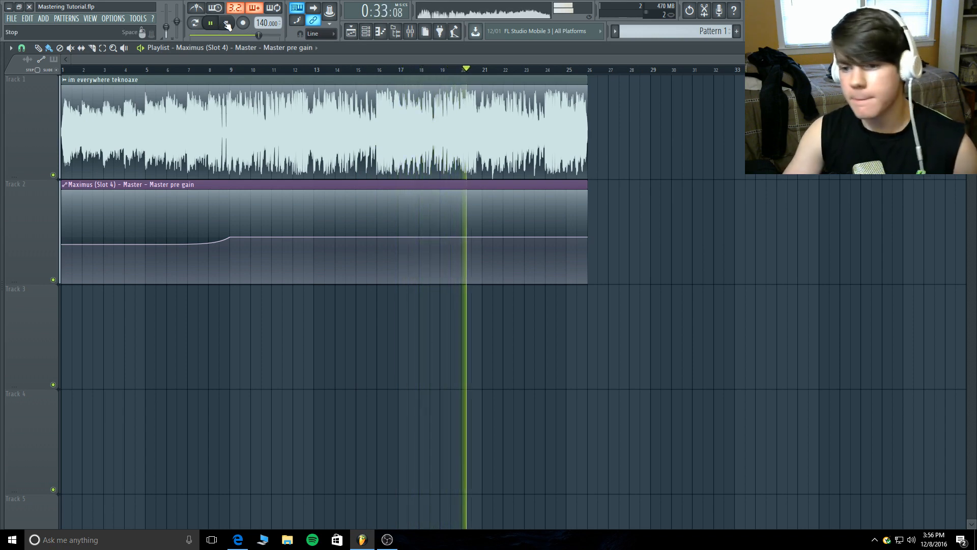
click(227, 25)
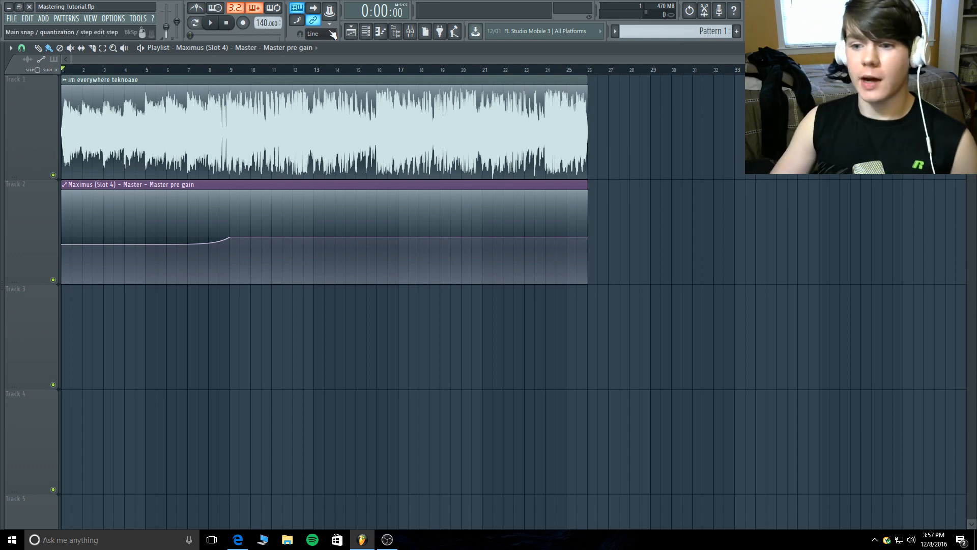
Step: Re-enable both Maximus effects and Fruity parametric EQ 2 on the Master track and play the song from the start
click(412, 32)
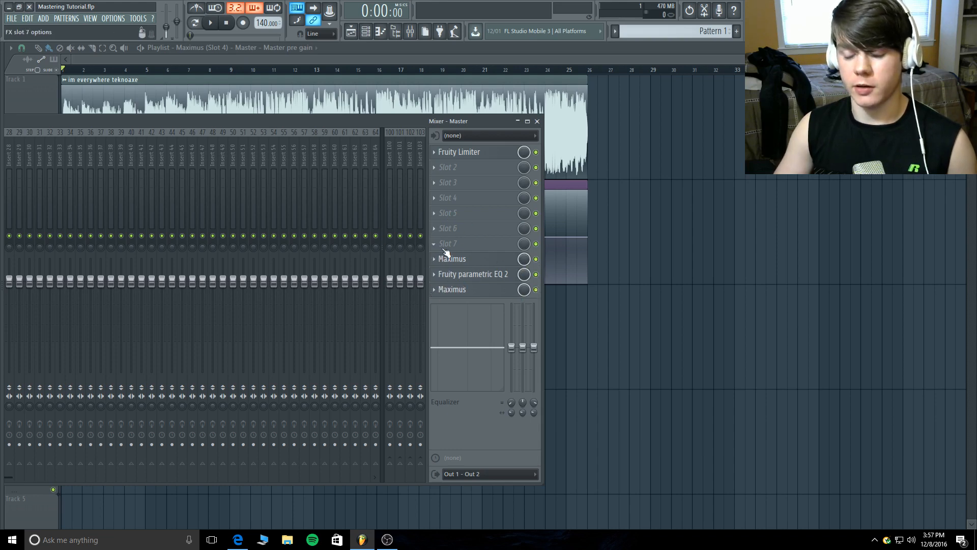
key(F9)
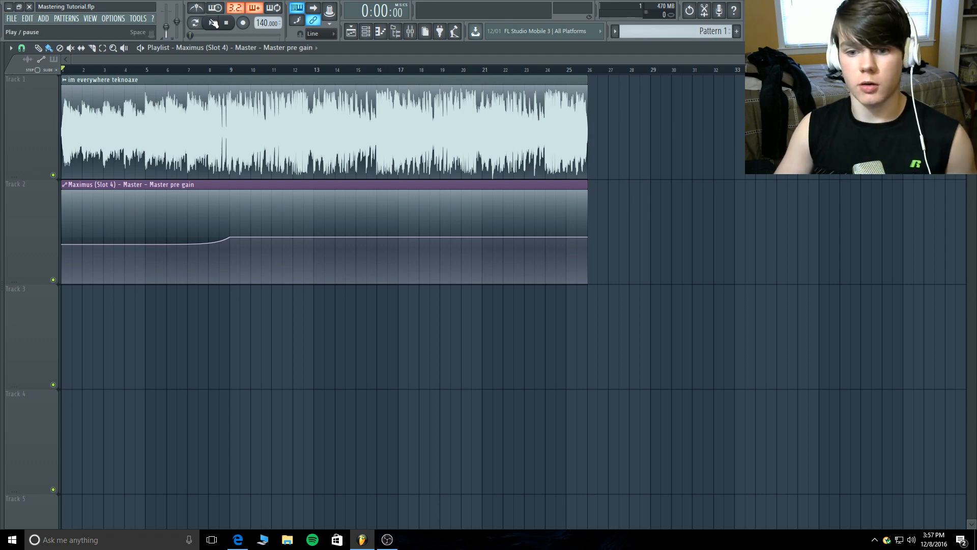
click(213, 23)
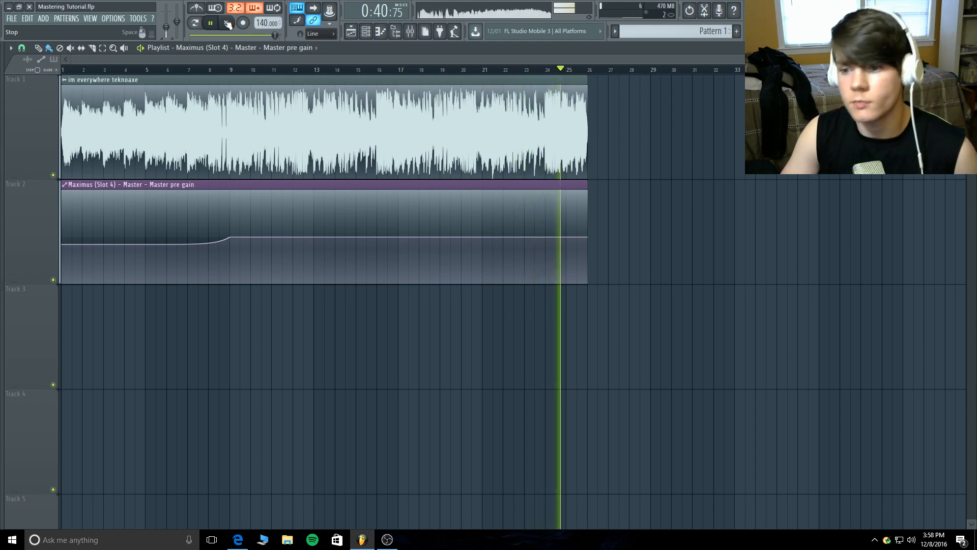
click(227, 24)
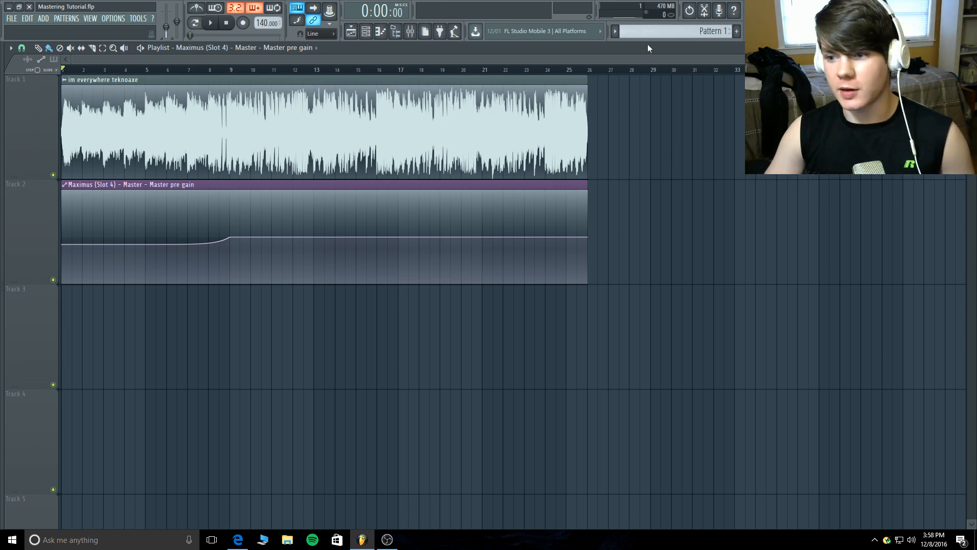
Step: Examine the low, mid, high and master curves of the last Maximus on the Master track
click(410, 31)
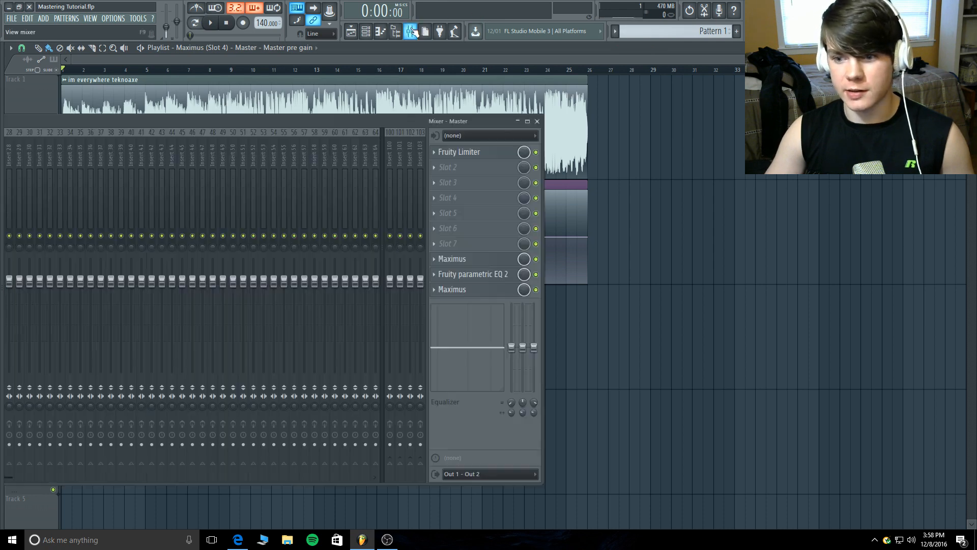
click(469, 290)
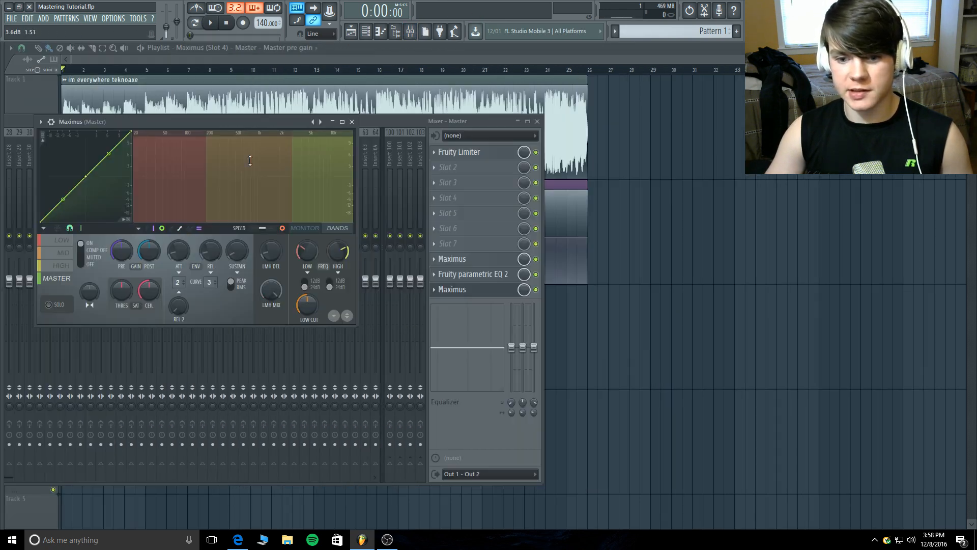
click(69, 268)
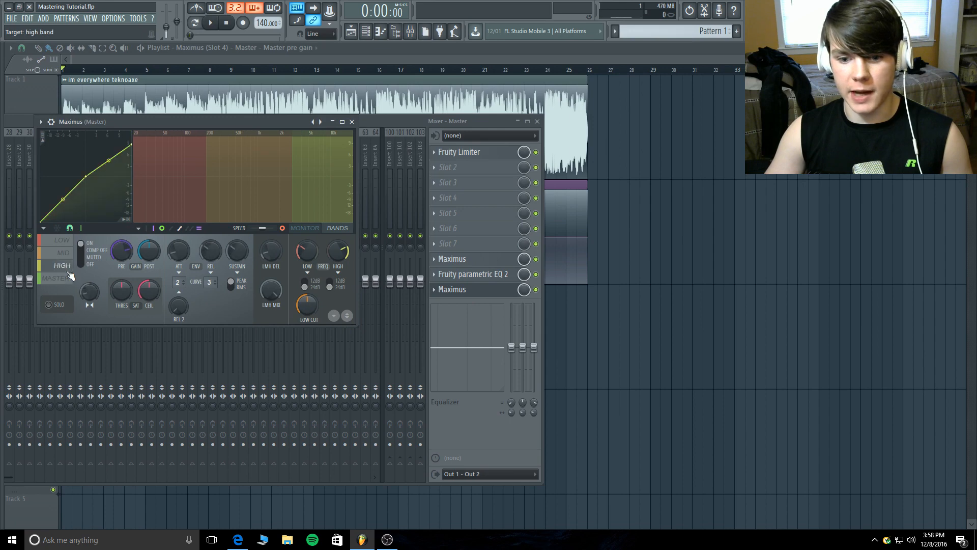
click(68, 255)
click(68, 243)
click(68, 253)
click(68, 265)
click(68, 278)
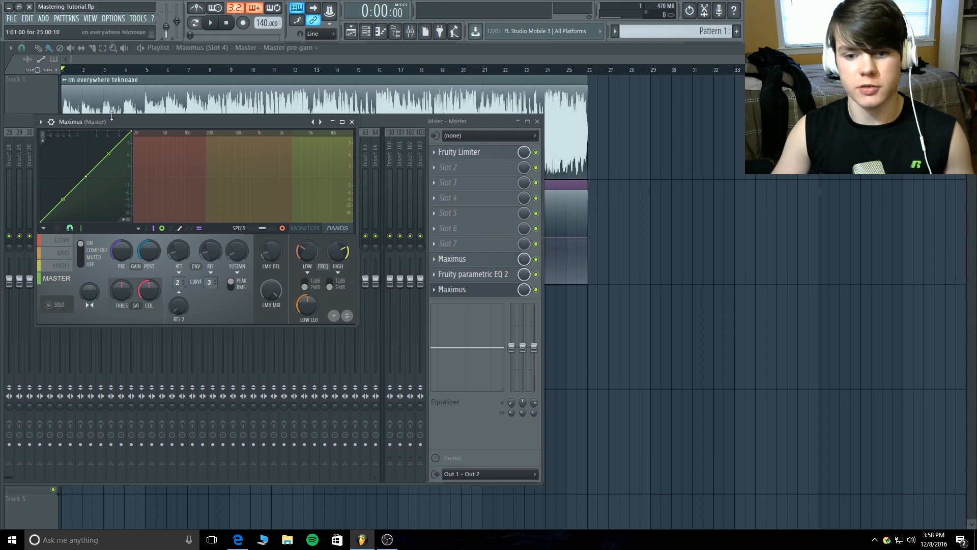
drag(111, 120, 86, 145)
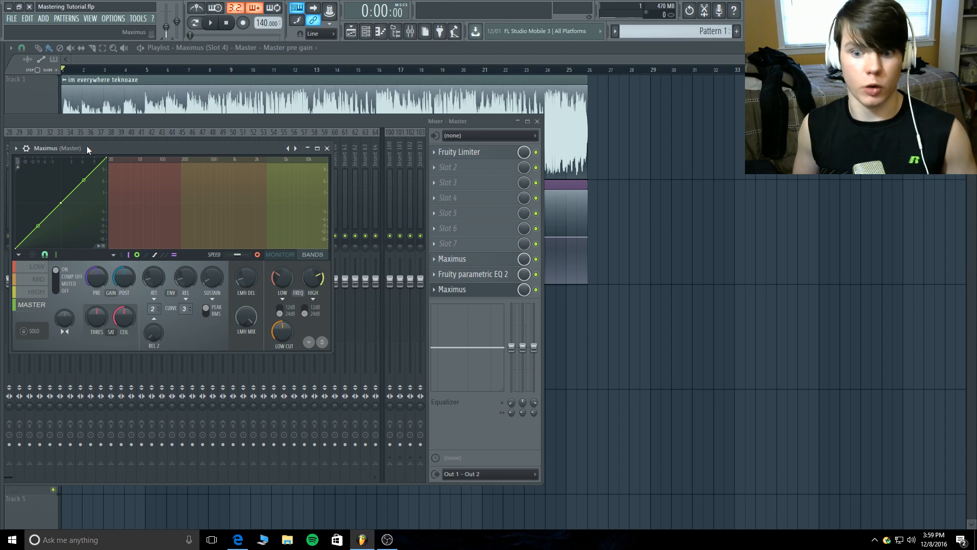
Step: Examine the Fruity parametric EQ 2 curve and the band curves of the Maximus above it on the Master track
click(478, 276)
click(479, 278)
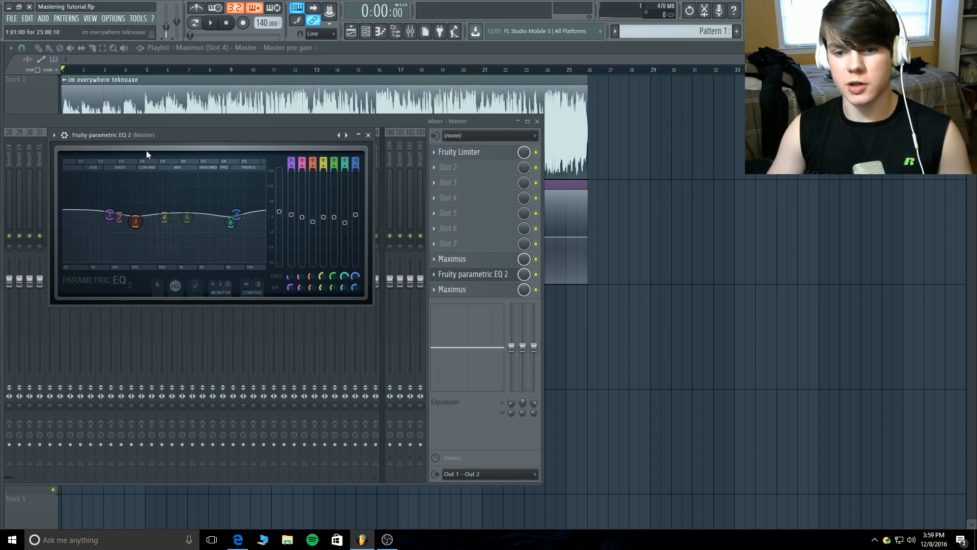
click(470, 258)
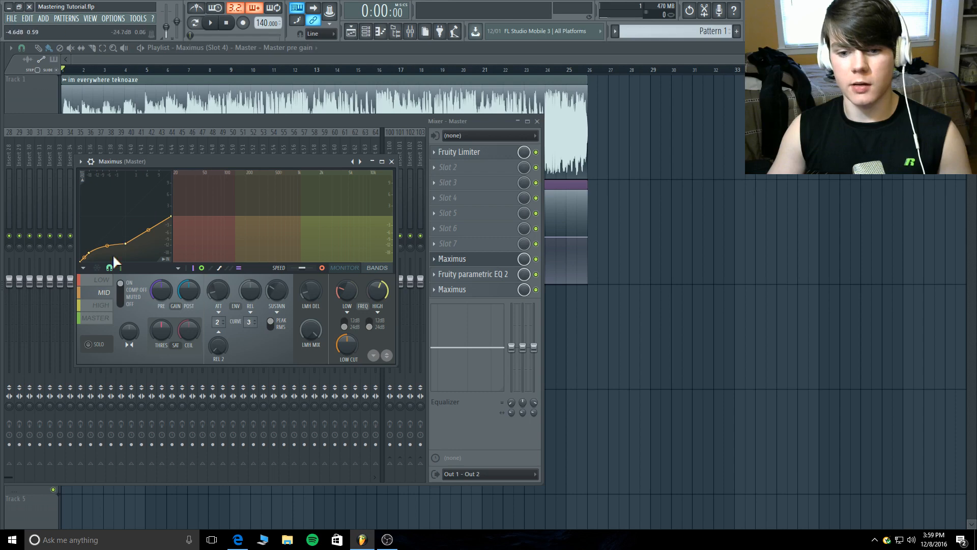
click(100, 279)
click(104, 294)
click(104, 306)
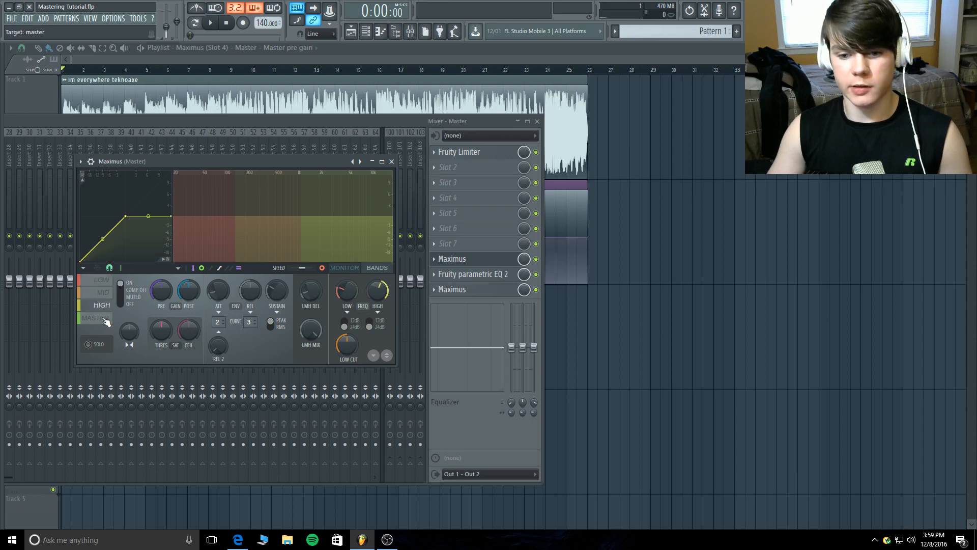
click(105, 319)
click(102, 293)
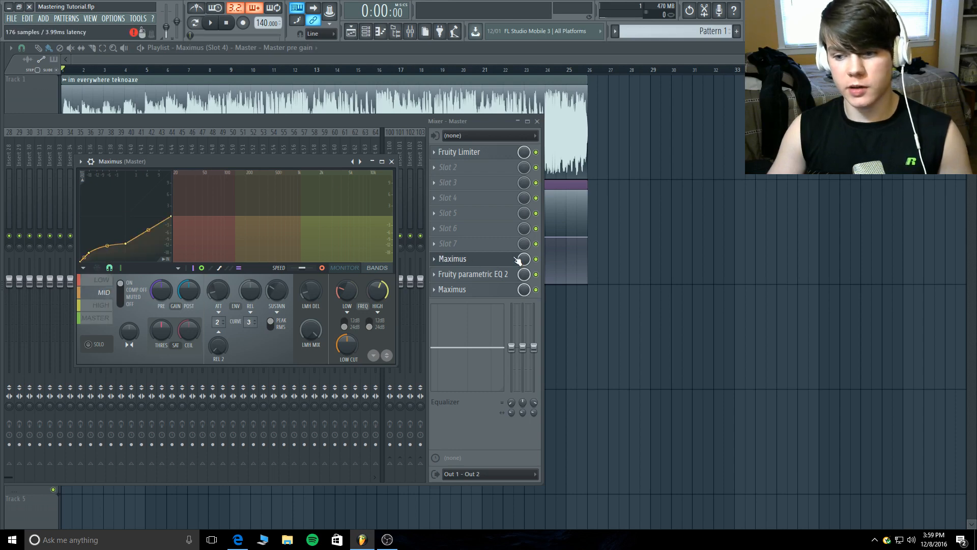
click(500, 259)
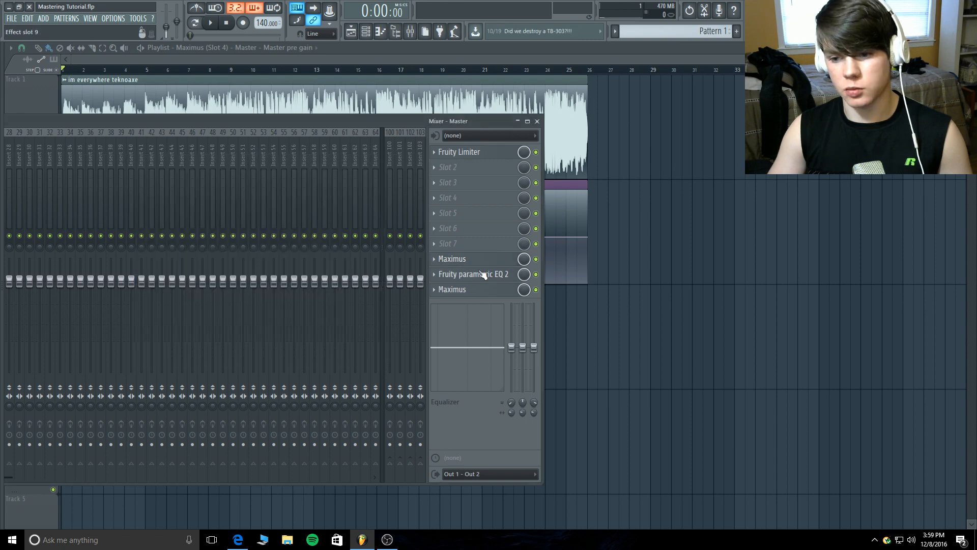
Step: Bypass the last Maximus on the Master track and play the song briefly from bar 9
click(466, 290)
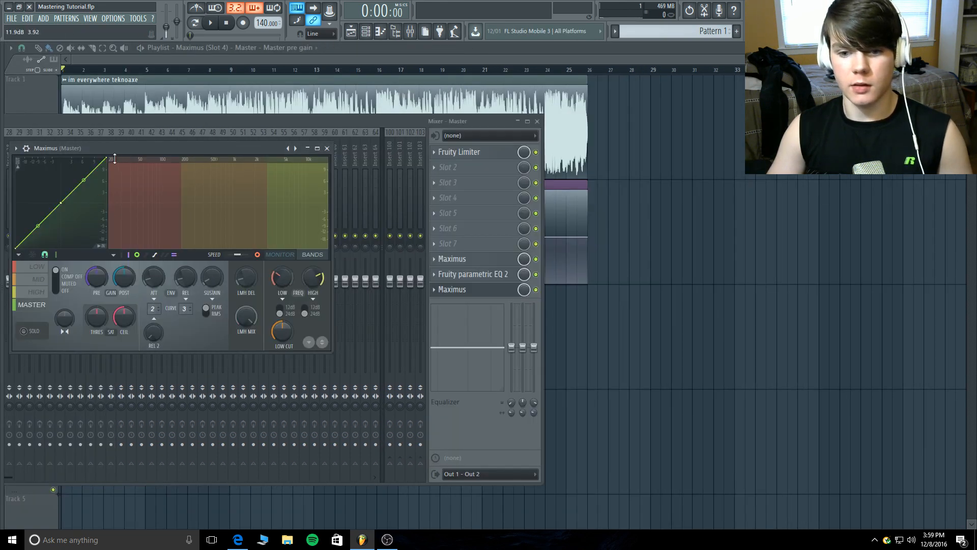
drag(112, 150, 156, 142)
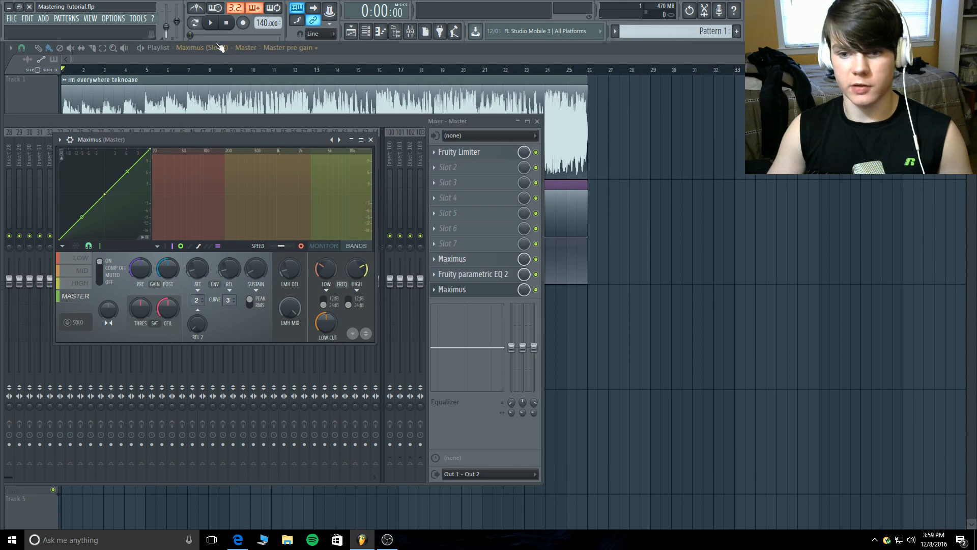
click(540, 290)
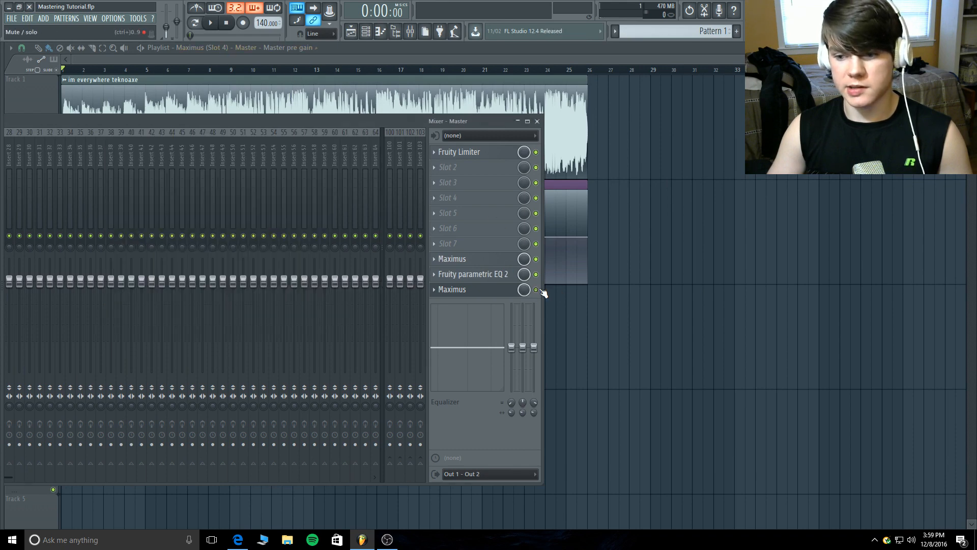
click(537, 121)
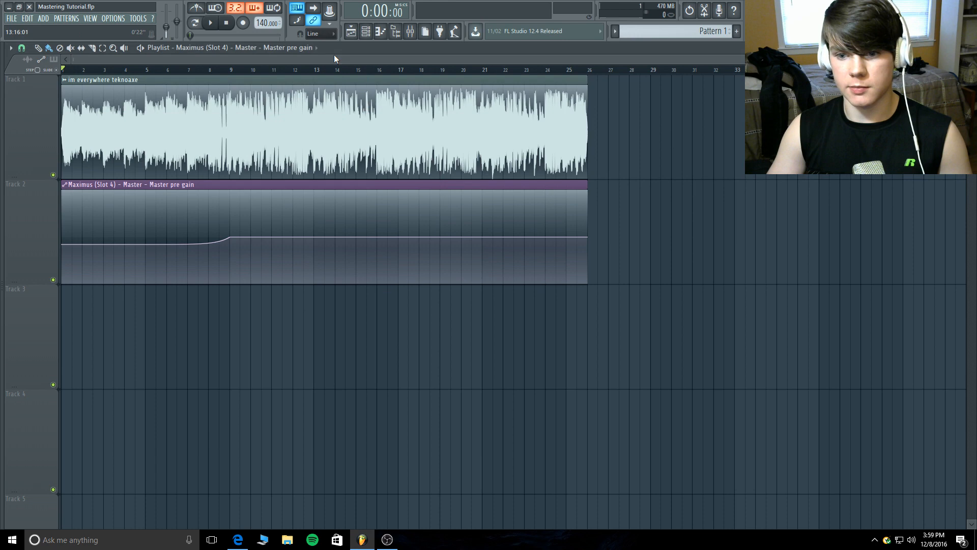
click(230, 71)
click(211, 22)
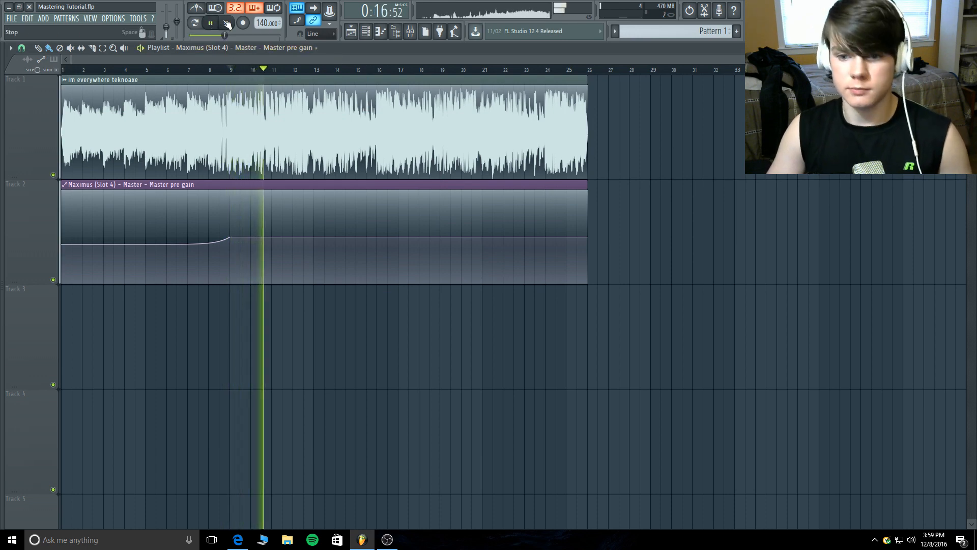
click(227, 23)
Step: Re-enable the last Maximus on the Master track and replay the same passage from bar 9
click(410, 31)
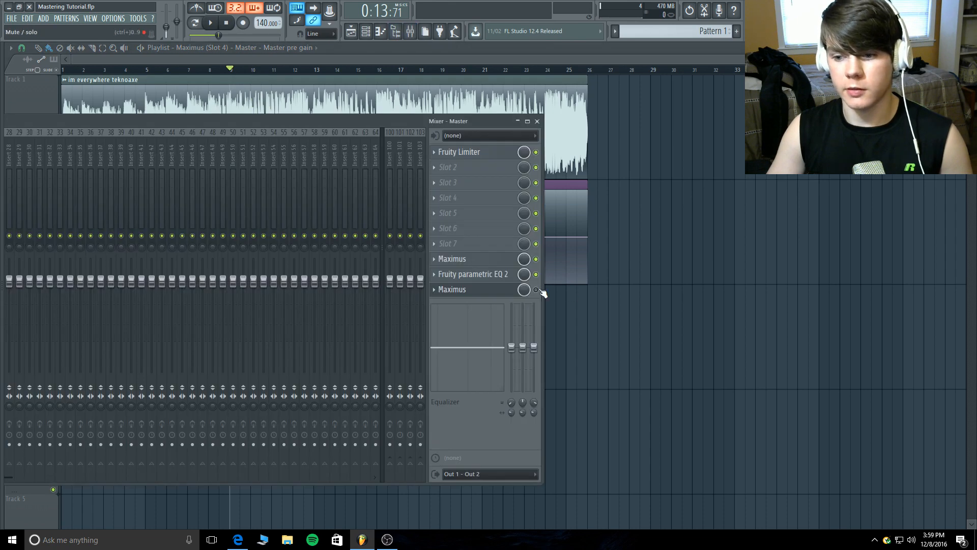
click(210, 22)
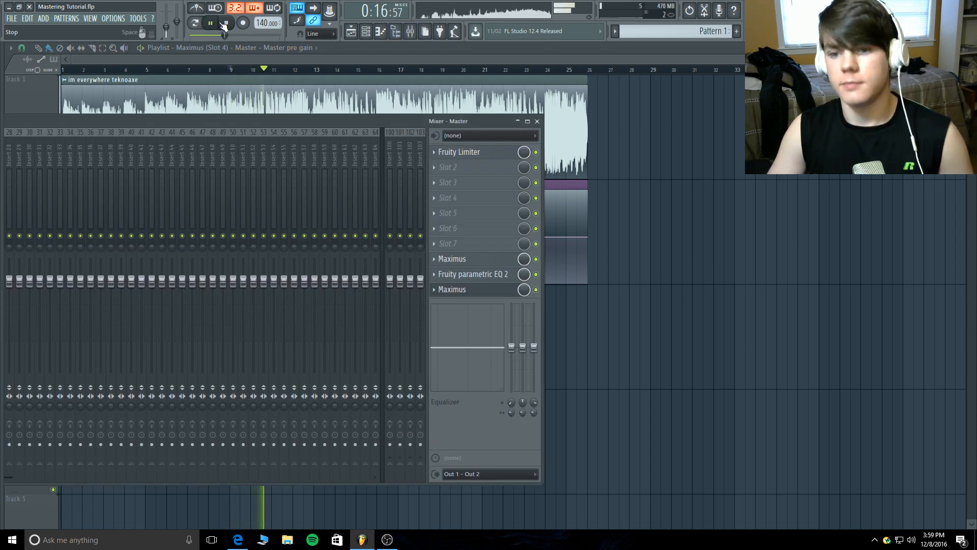
click(224, 24)
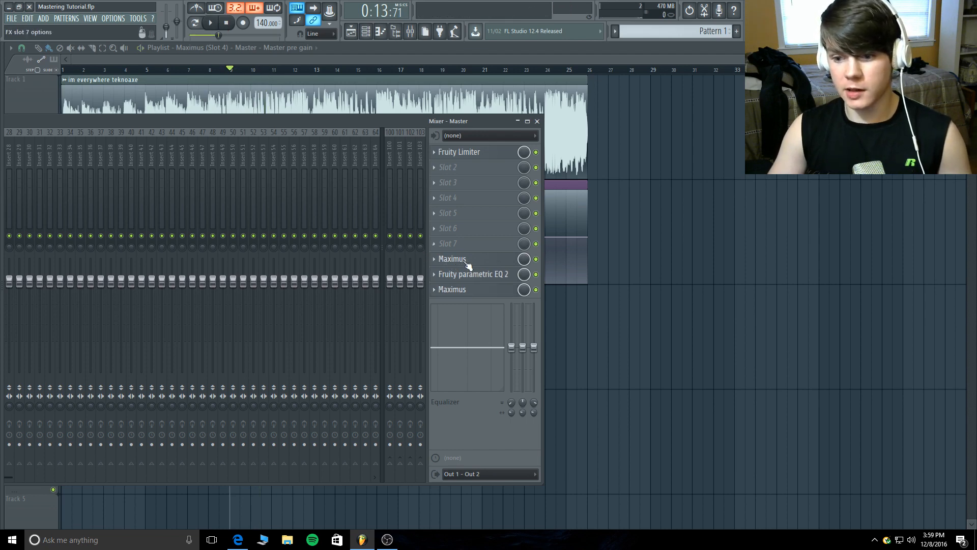
Step: Open the last Maximus on the Master track and examine the upper end of its master band curve
click(458, 289)
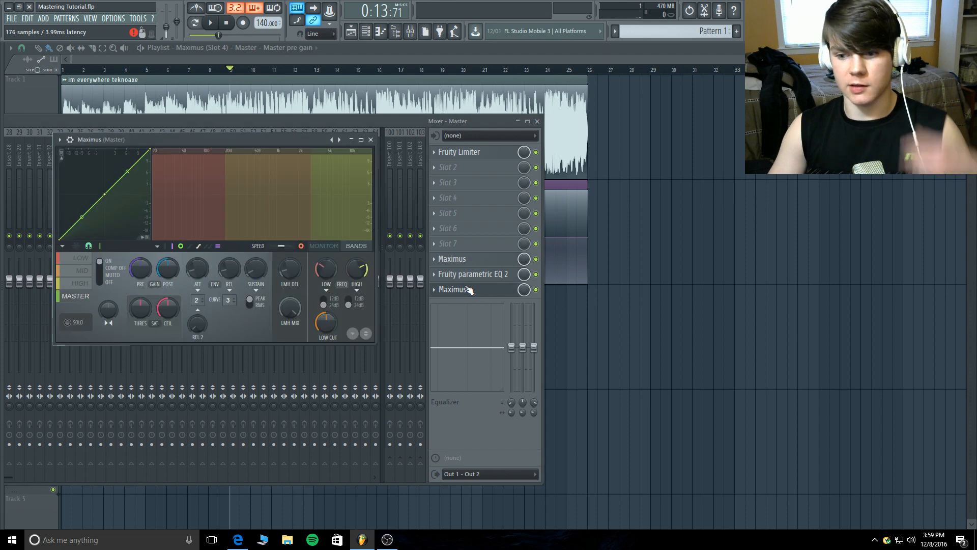
drag(228, 140, 448, 196)
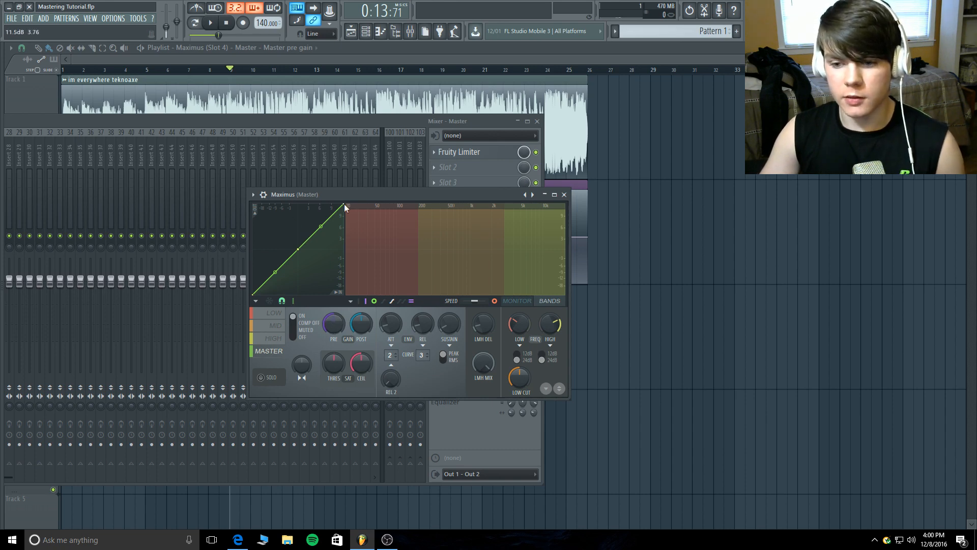
drag(344, 206, 348, 179)
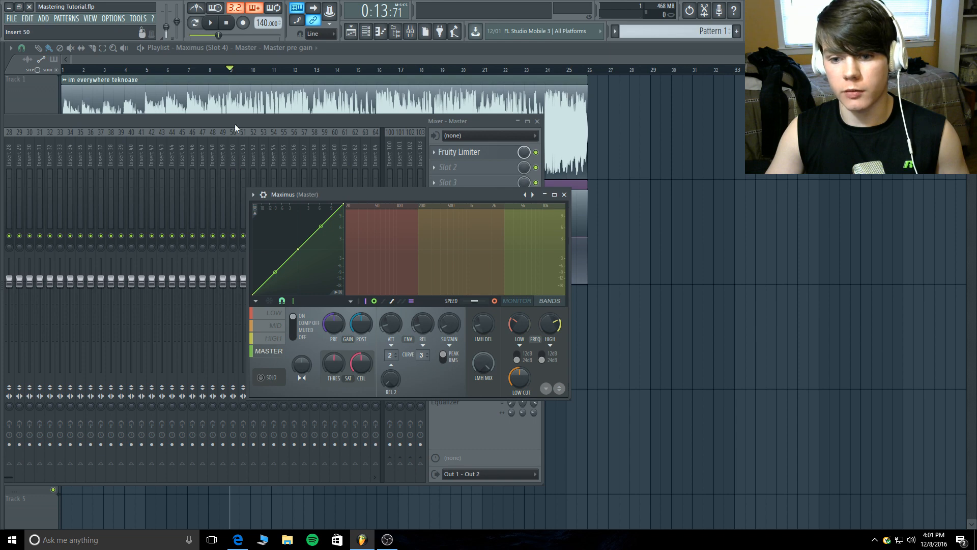
Step: Move the mixer window so the whole Master track is accessible, and play the song briefly from bar 9
drag(235, 125, 576, 139)
mouse_move(44, 184)
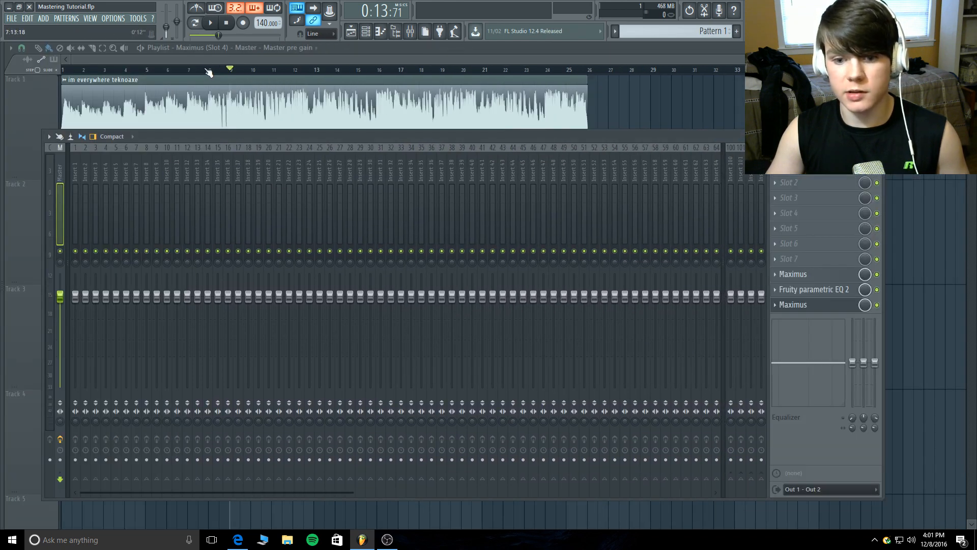
click(211, 25)
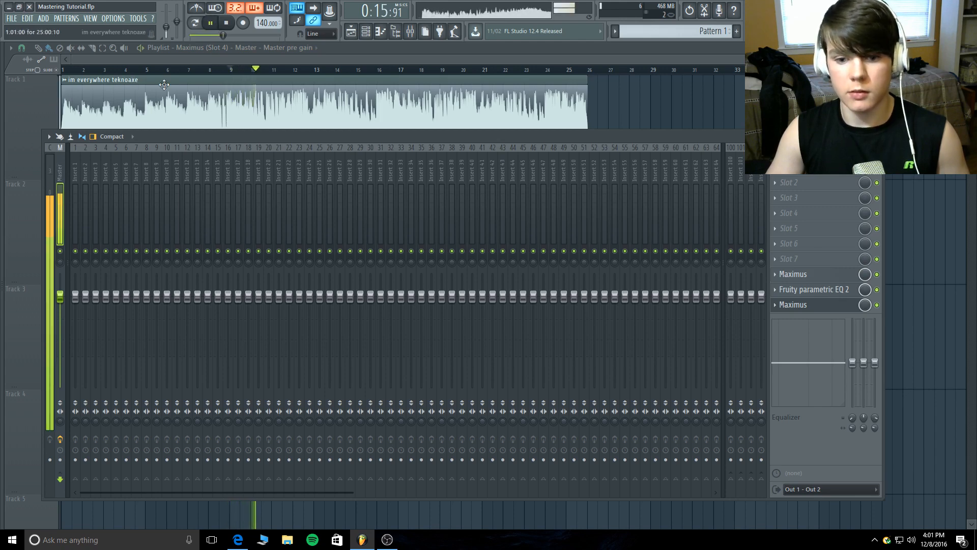
key(space)
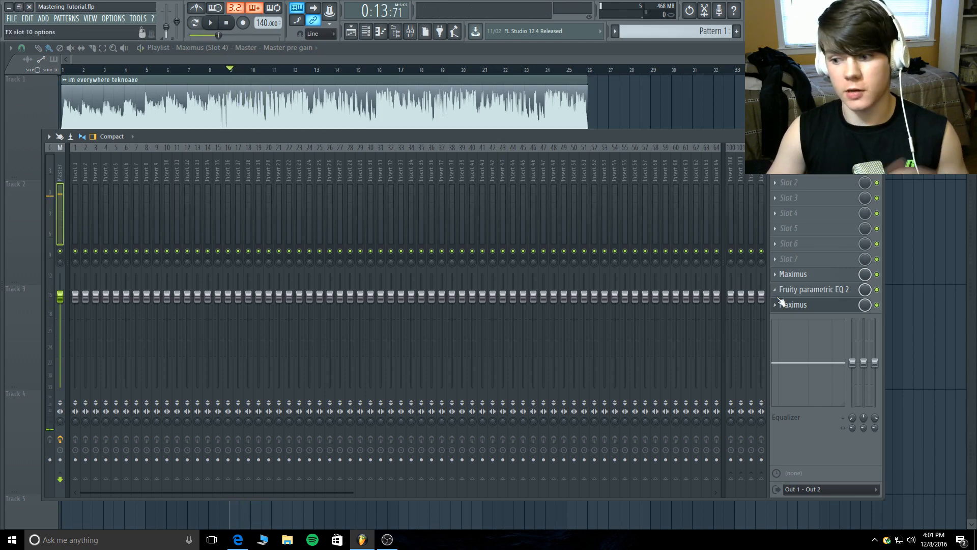
Step: Open the last Maximus on the Master track and compare its low and master band curves, playing the song briefly from bar 9
click(807, 309)
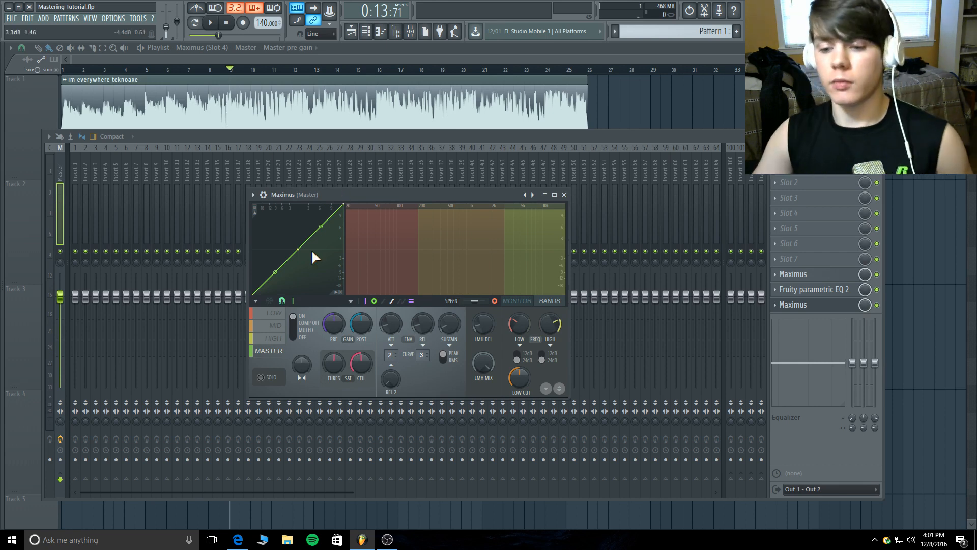
click(273, 312)
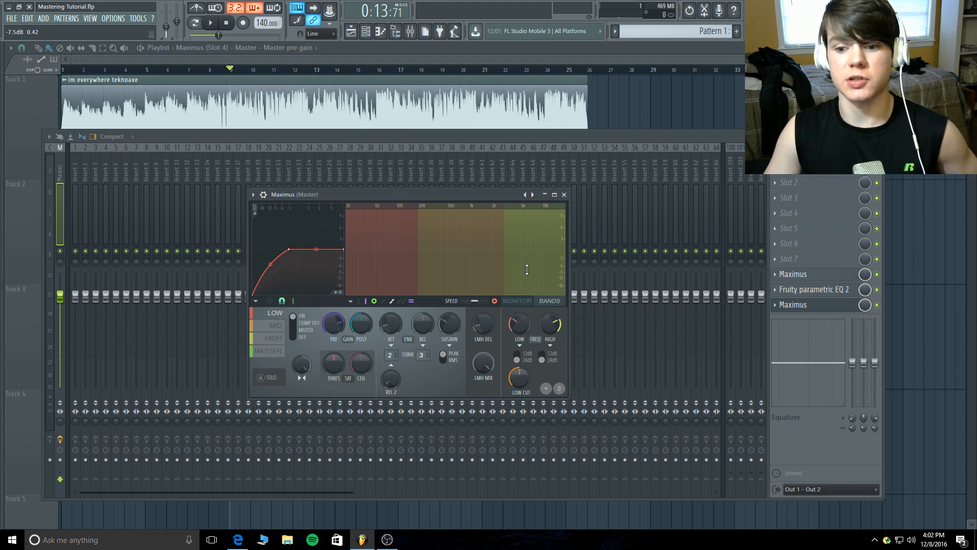
click(211, 23)
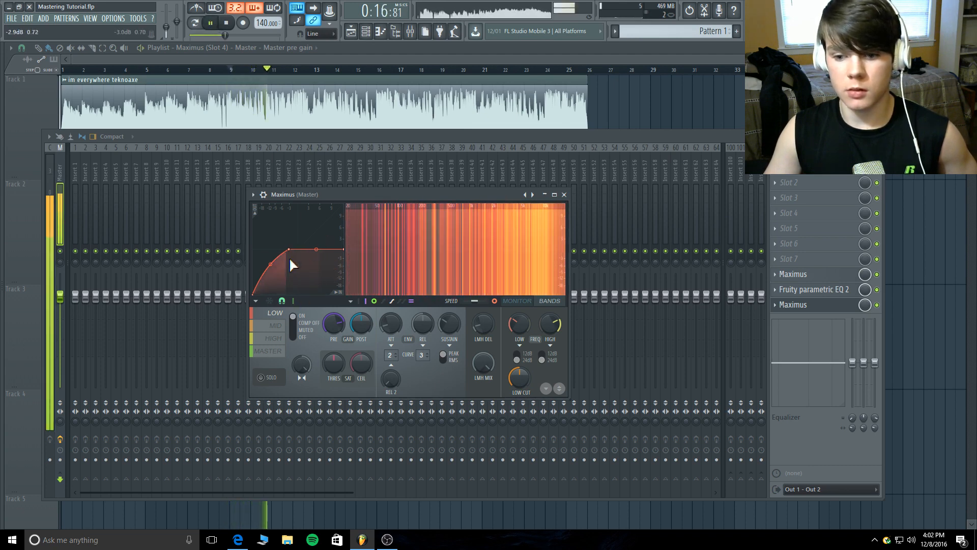
key(space)
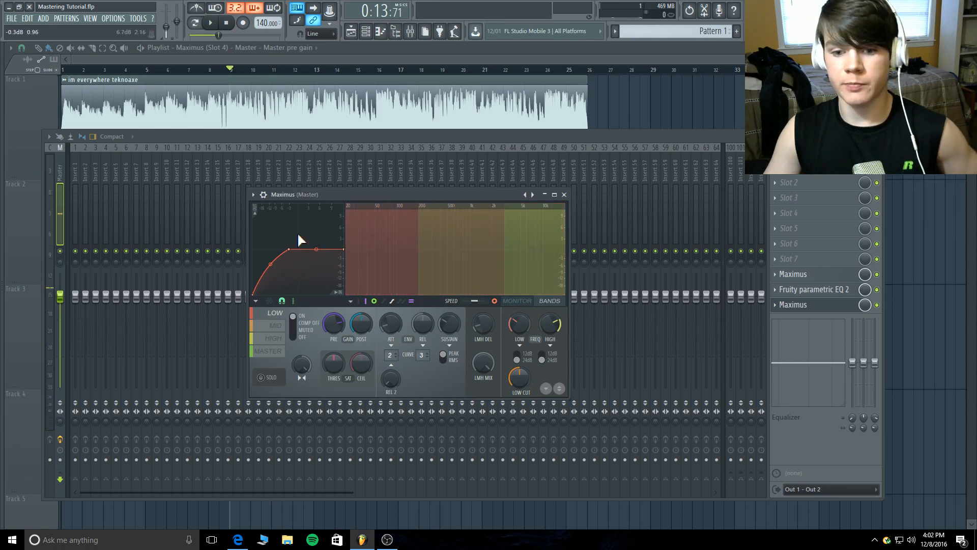
click(275, 352)
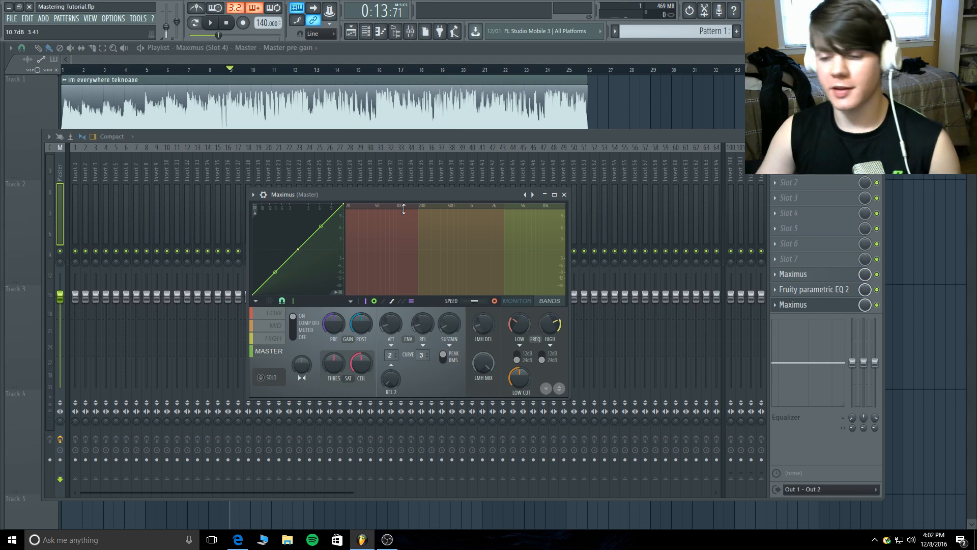
click(387, 216)
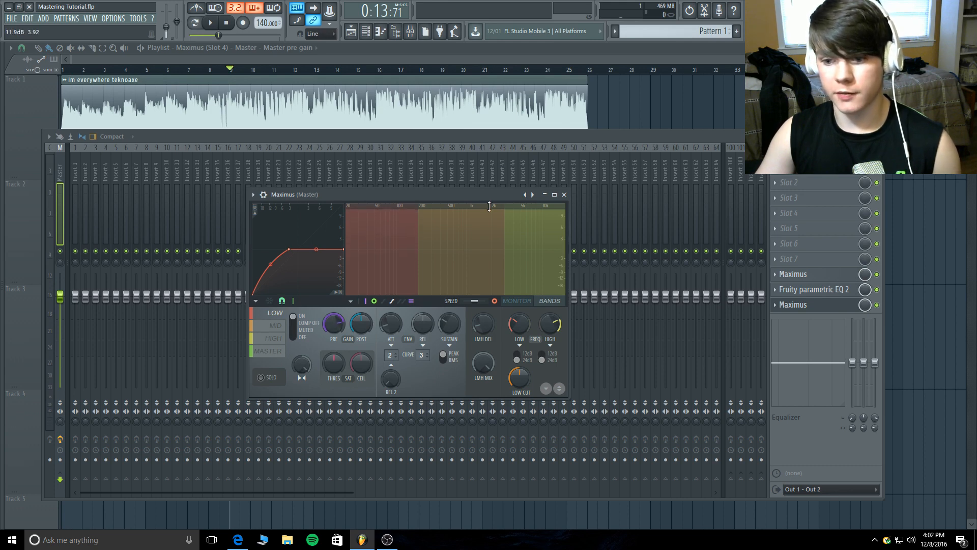
Step: Examine the attack, release and lookahead delay of the Maximus master band, and play a short passage from bar 9
click(269, 351)
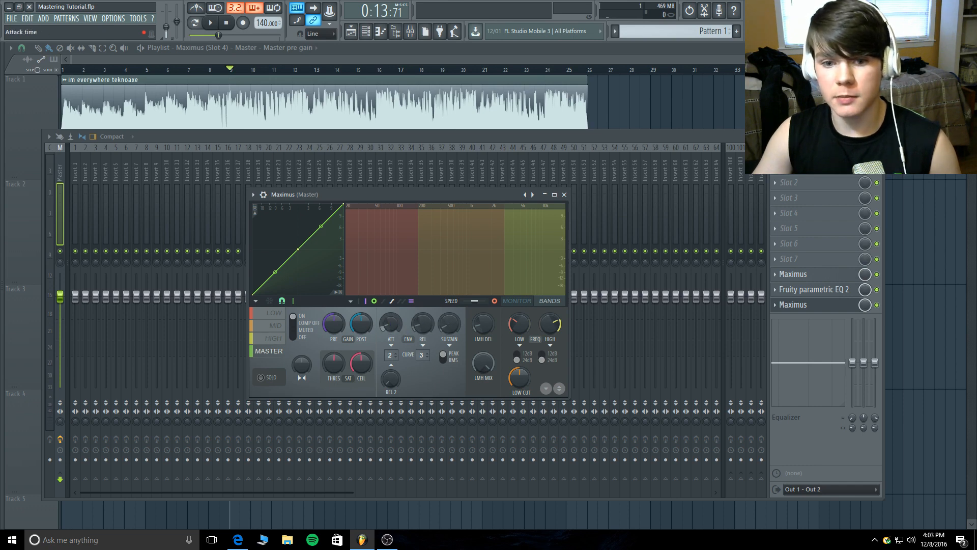
click(390, 324)
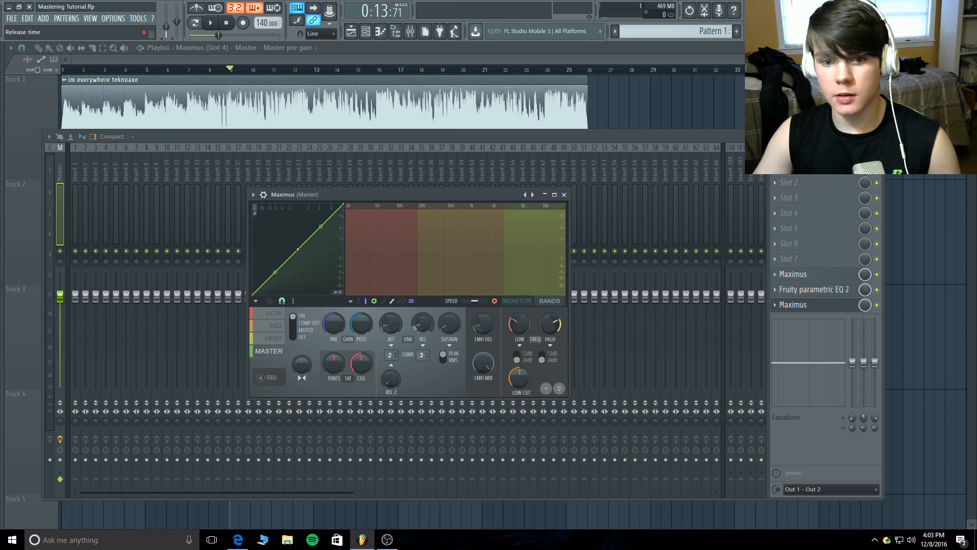
click(418, 326)
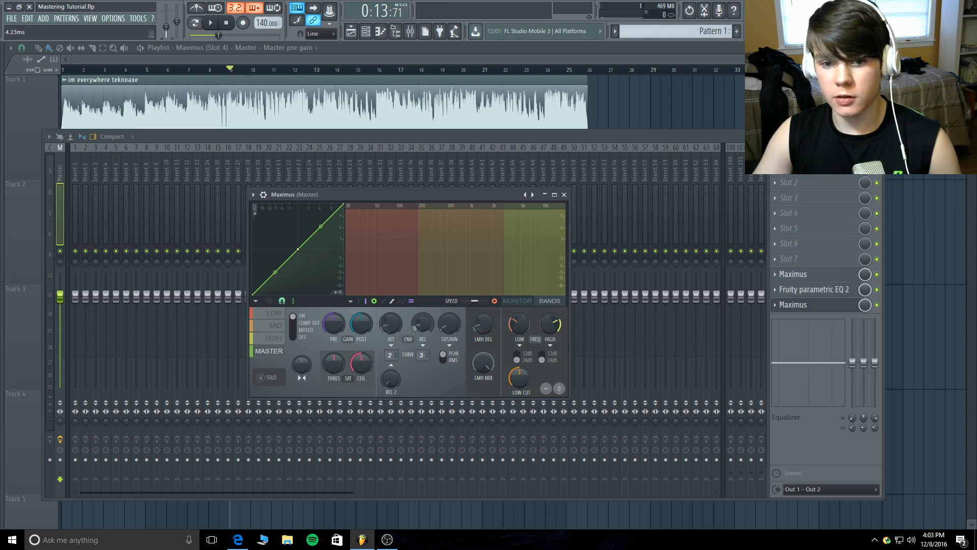
drag(425, 323, 425, 344)
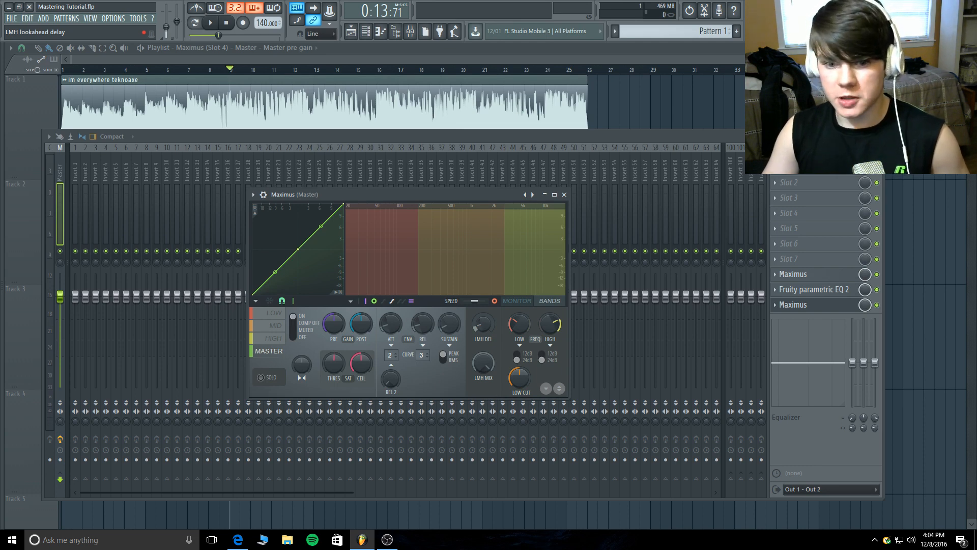
click(483, 324)
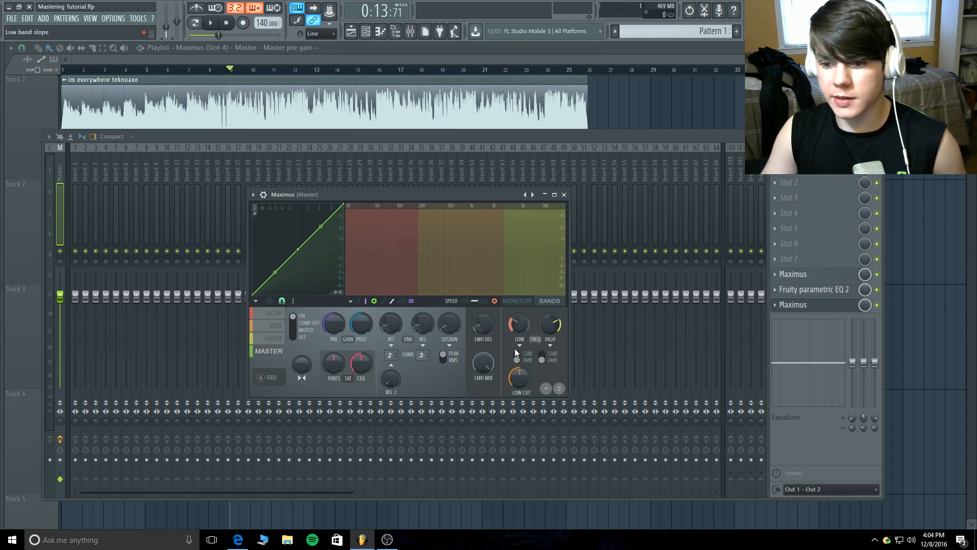
click(211, 22)
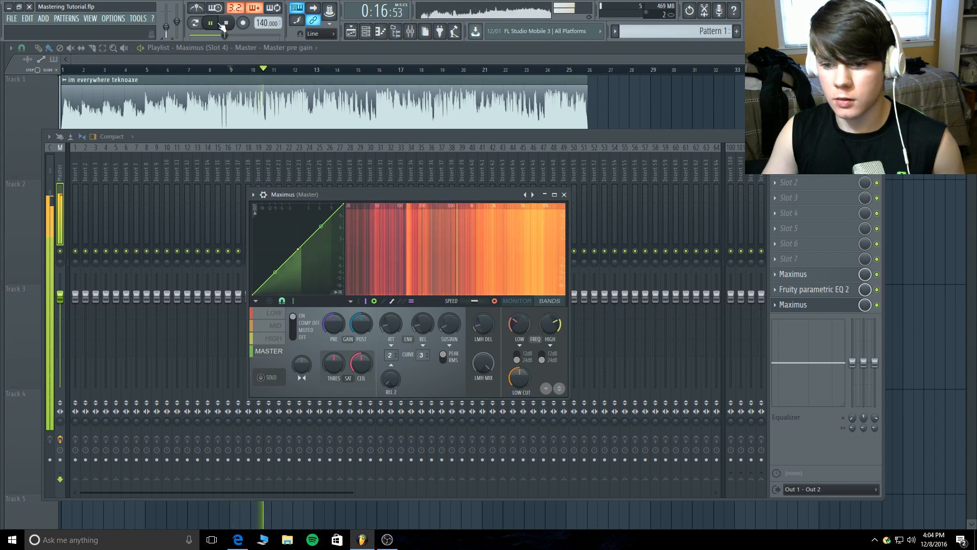
click(210, 23)
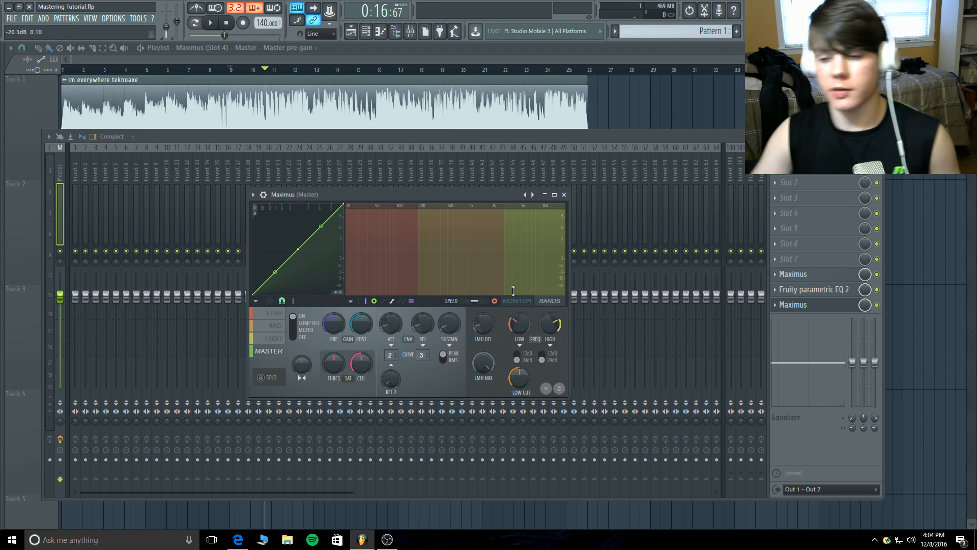
Step: Examine the stereo separation settings of the high, mid and low bands in the last Maximus
click(271, 338)
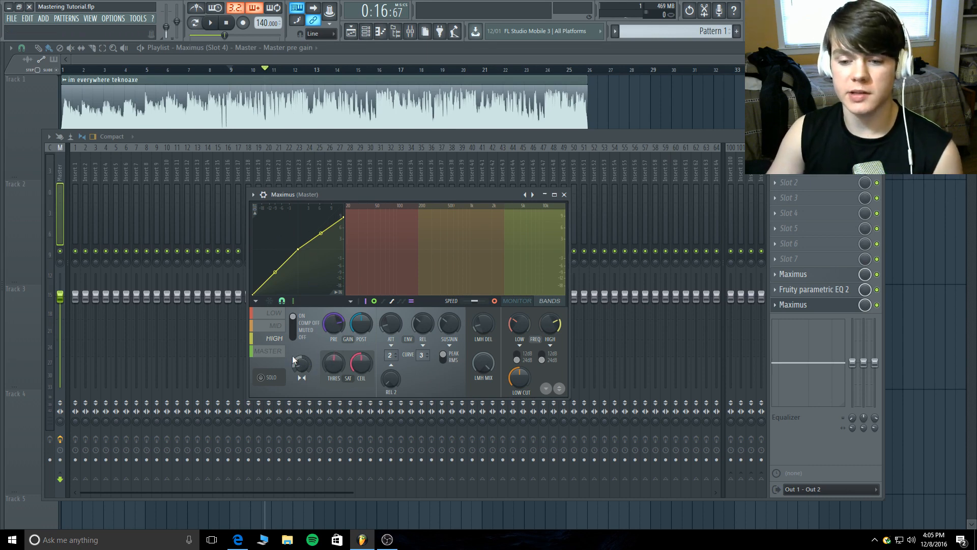
click(270, 351)
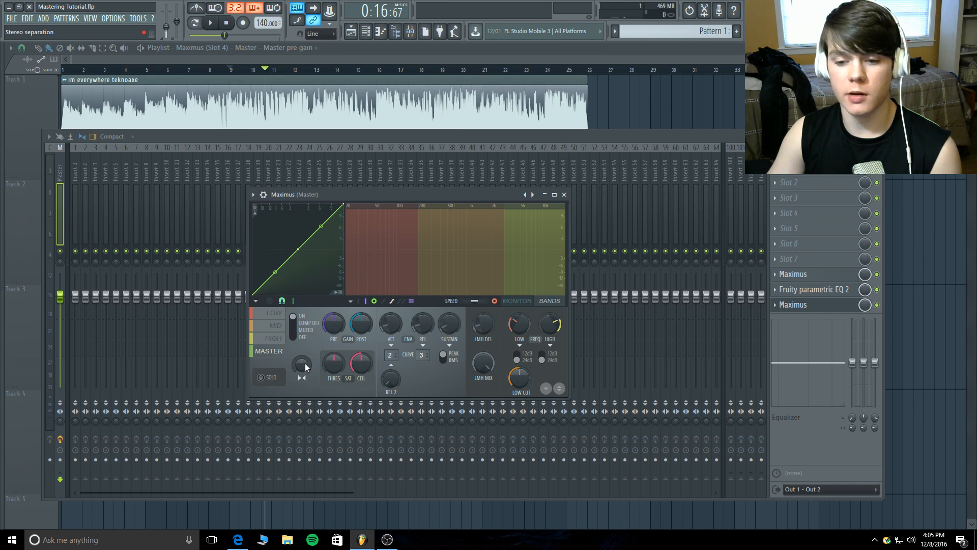
click(274, 338)
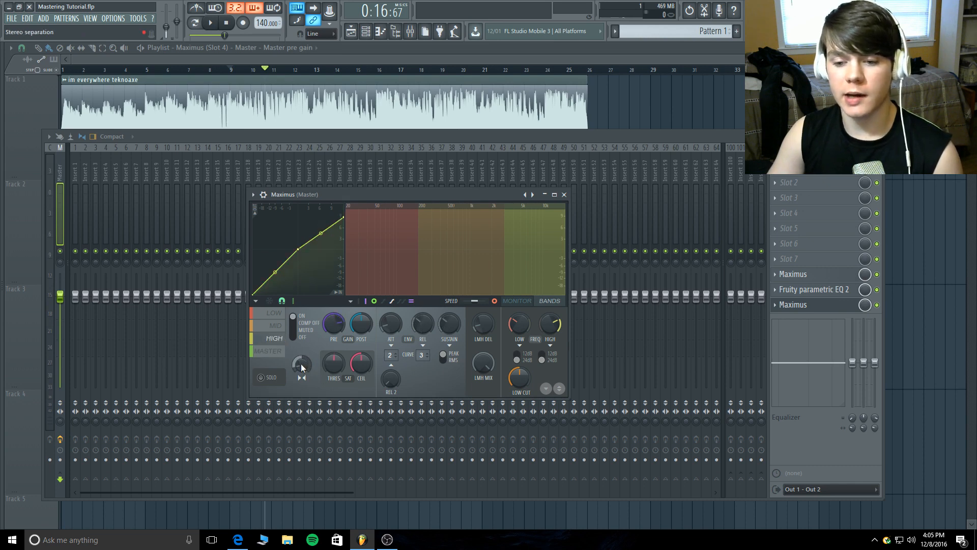
mouse_move(305, 367)
mouse_down()
mouse_move(305, 382)
mouse_move(306, 359)
mouse_up()
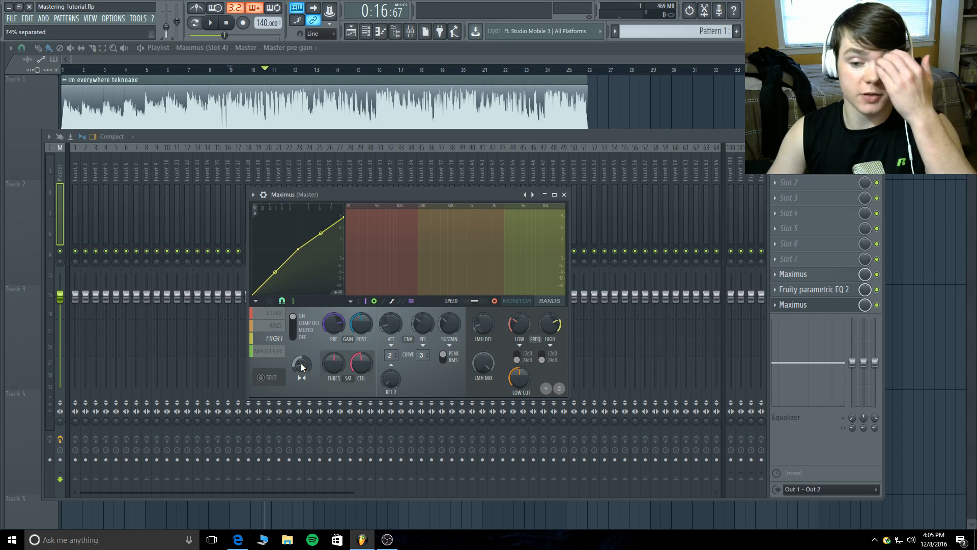
click(274, 327)
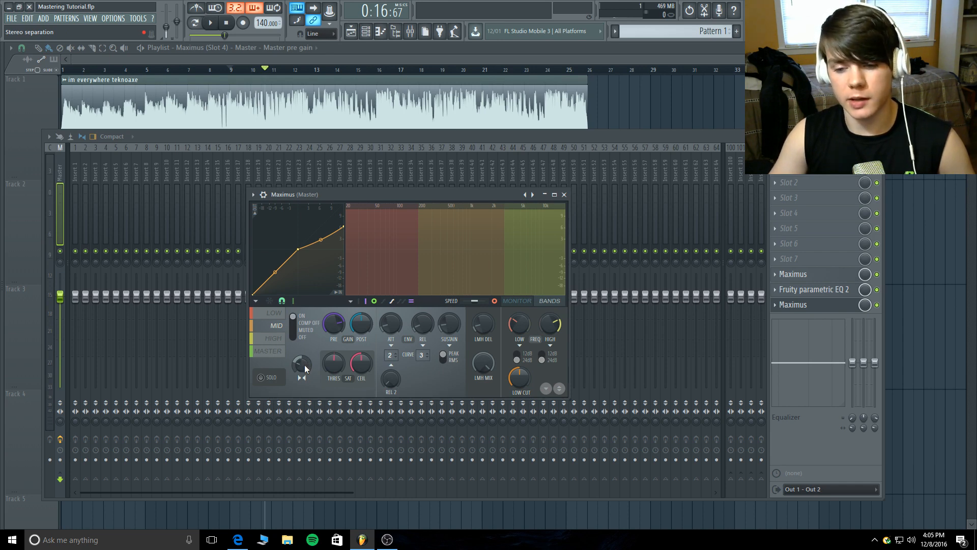
click(275, 313)
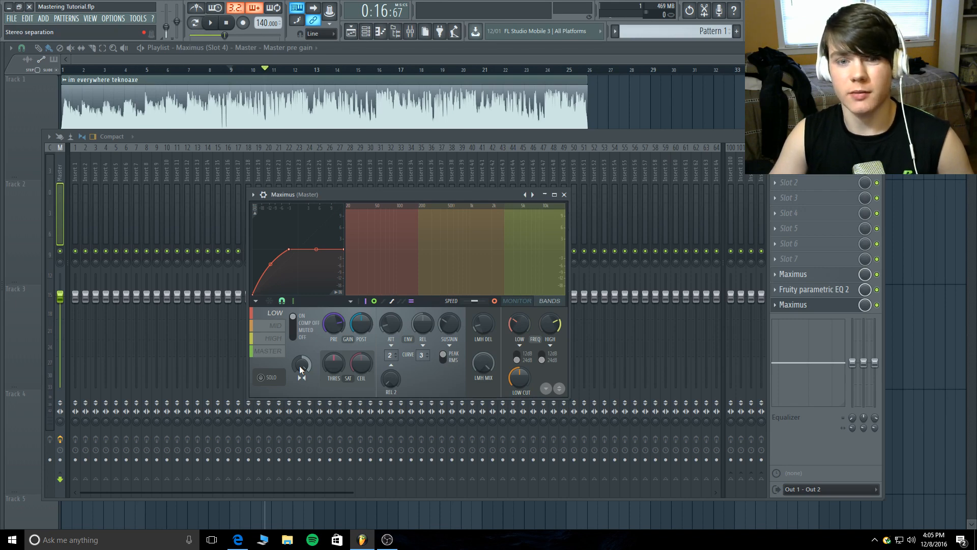
drag(305, 360, 305, 361)
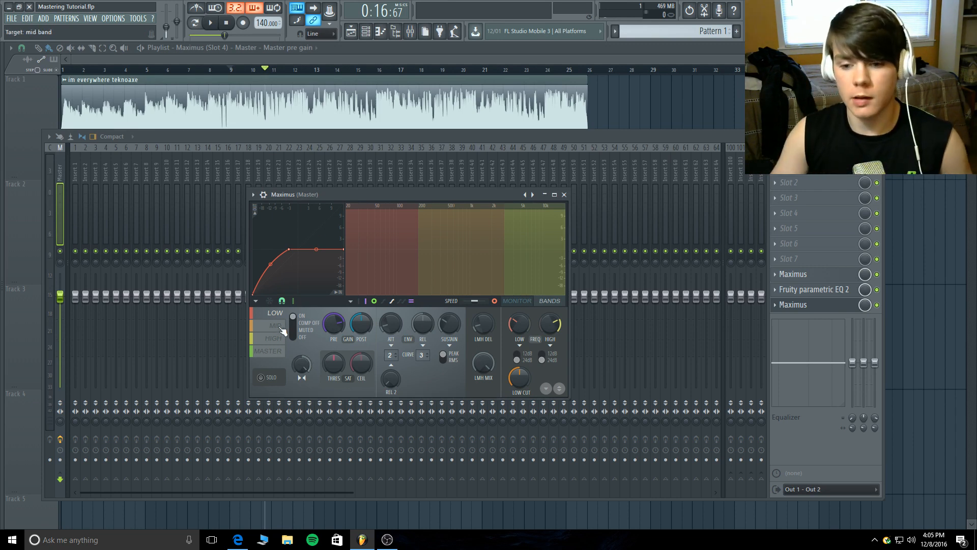
Step: Compare the compression curves of the mid, high and low bands in the last Maximus
click(281, 327)
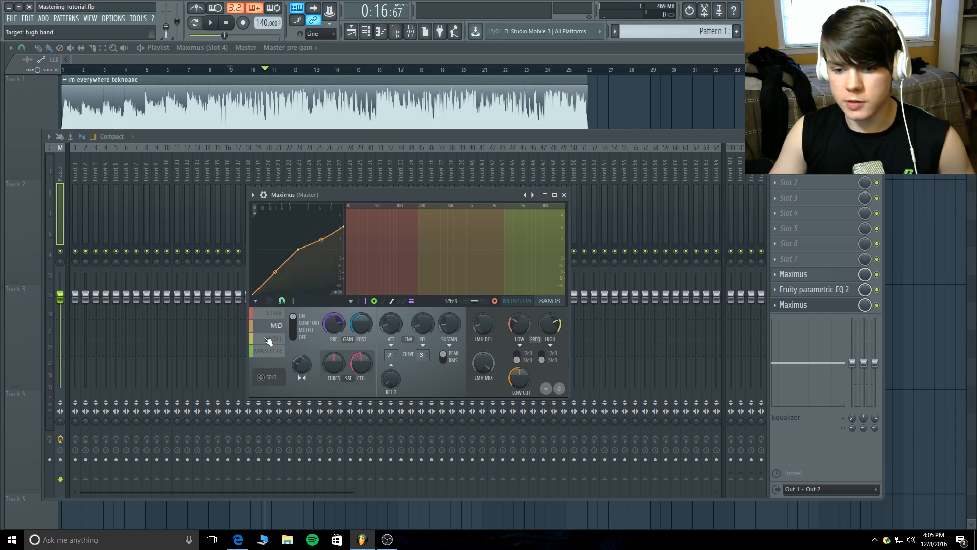
click(268, 341)
click(280, 314)
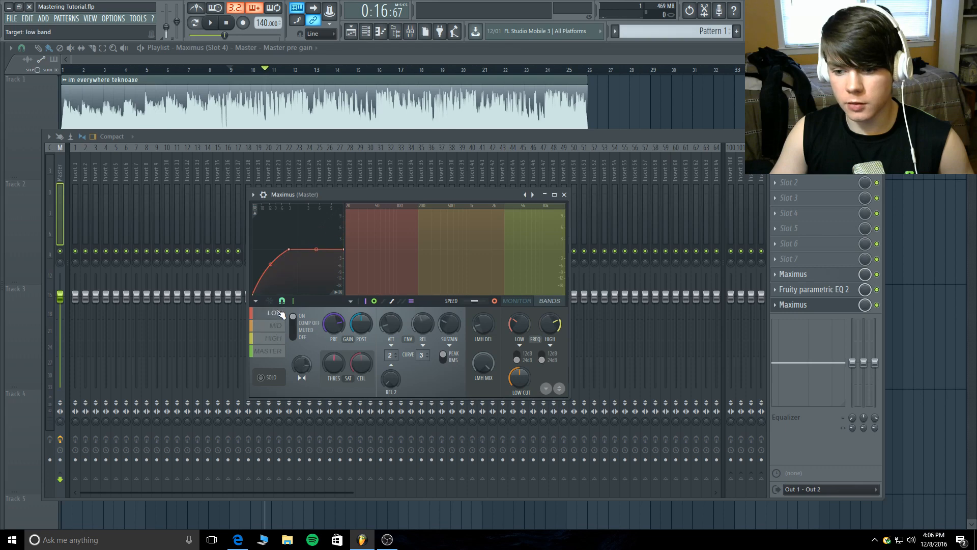
click(278, 327)
click(277, 339)
click(278, 329)
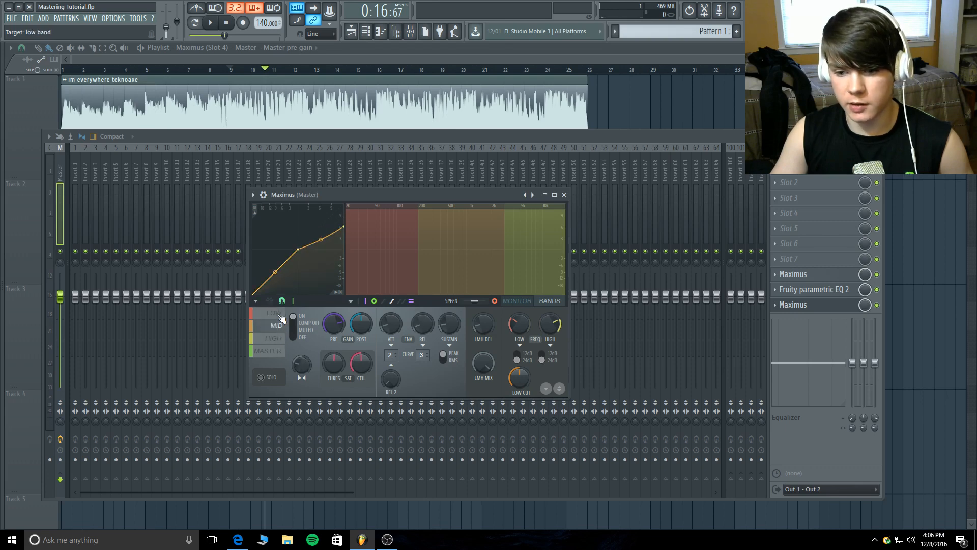
Step: Examine the attack and release settings of the low, mid and high bands in the last Maximus
click(279, 314)
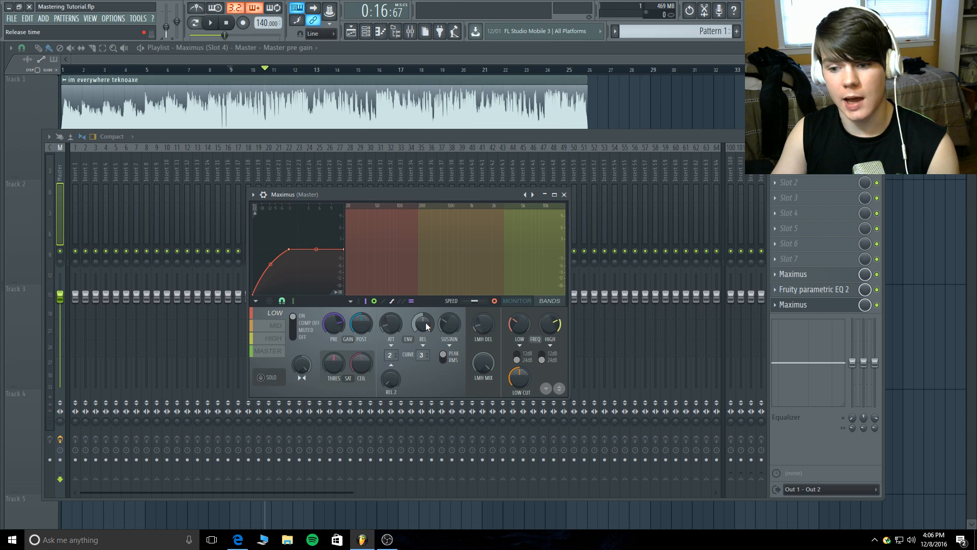
click(274, 330)
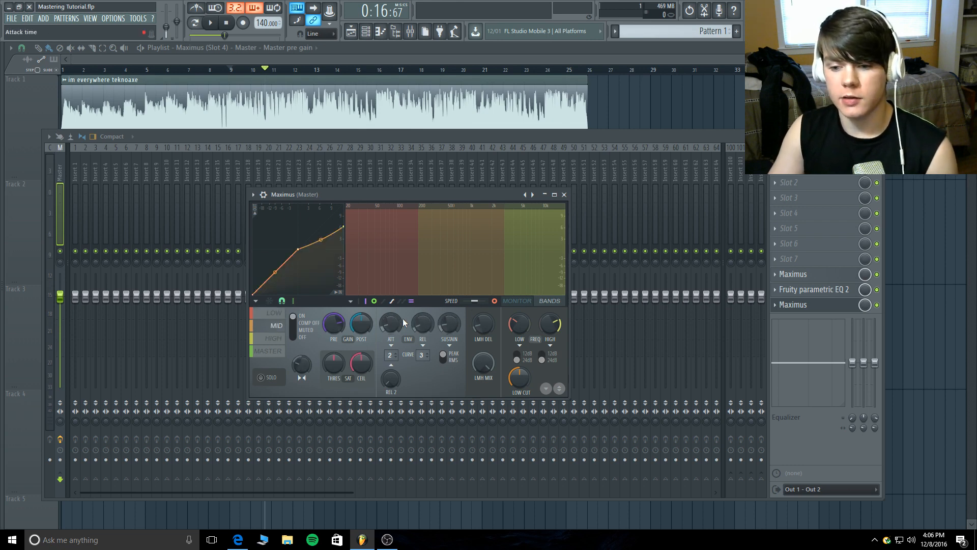
click(272, 340)
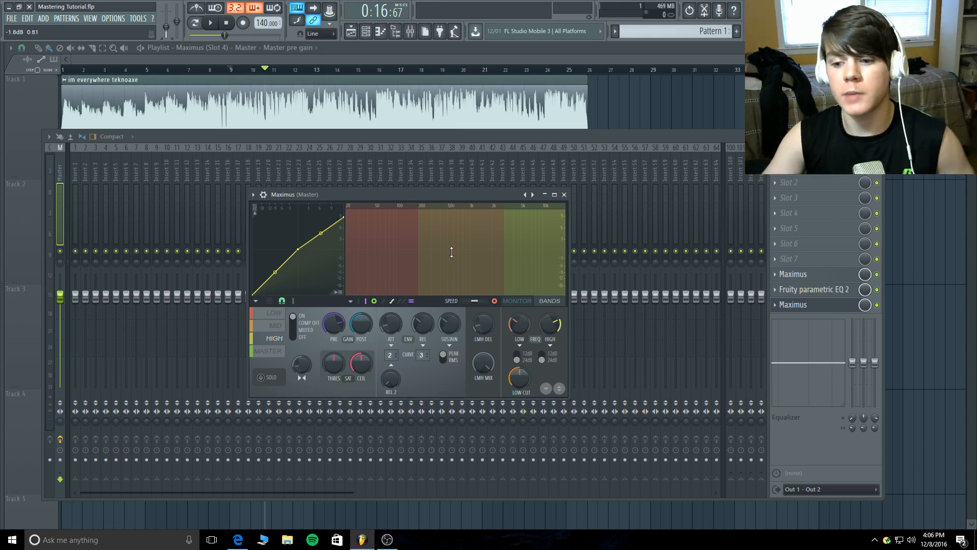
Step: Review the curves of all four Maximus bands, comparing low, mid and high with the master band
click(274, 326)
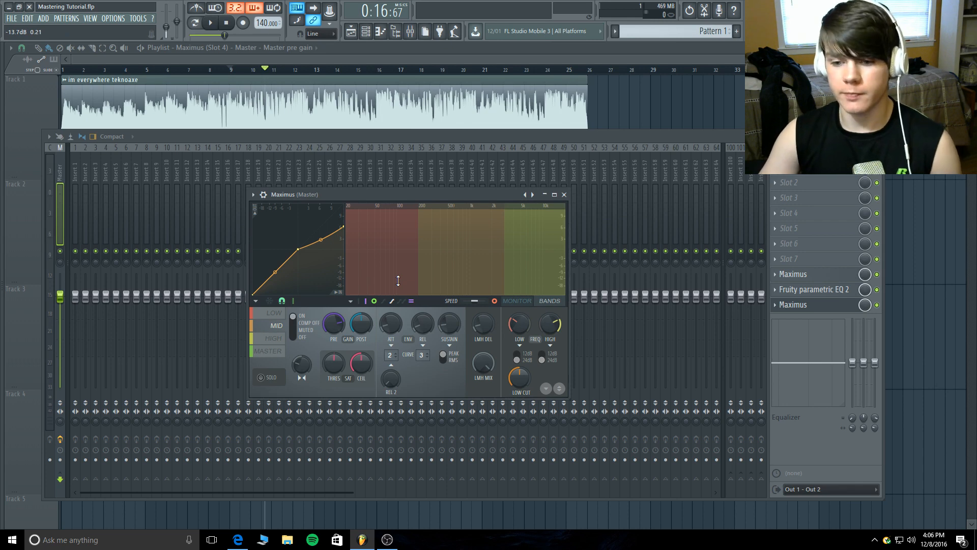
click(273, 350)
click(273, 328)
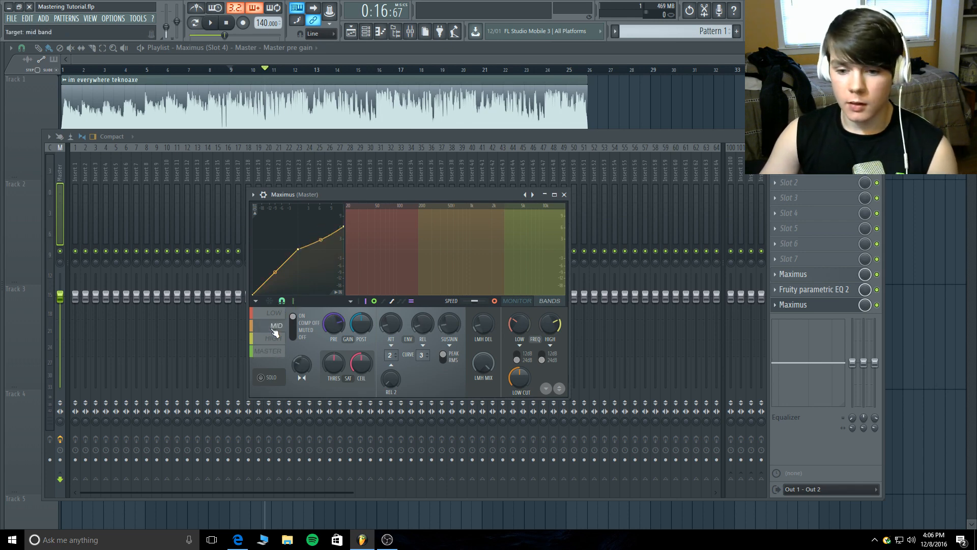
click(273, 338)
click(274, 326)
click(281, 313)
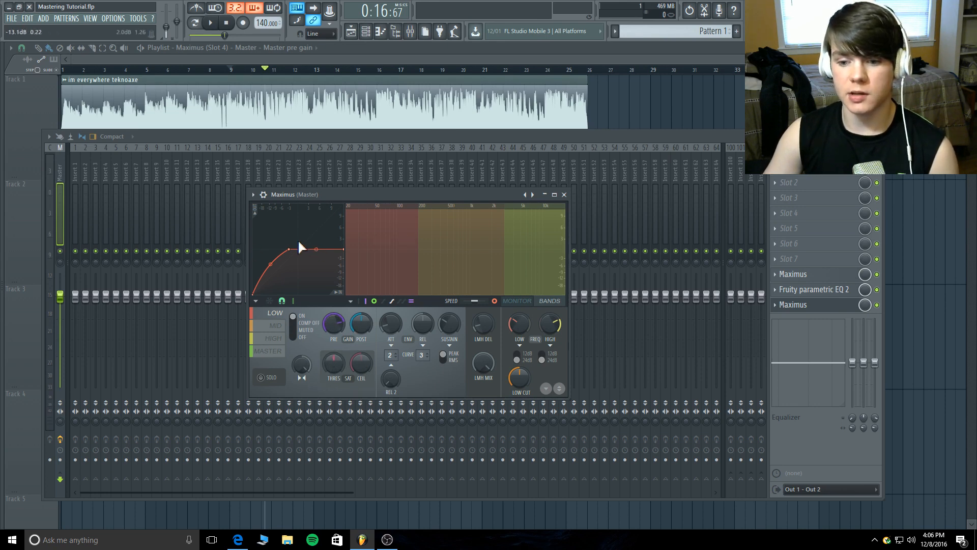
click(279, 327)
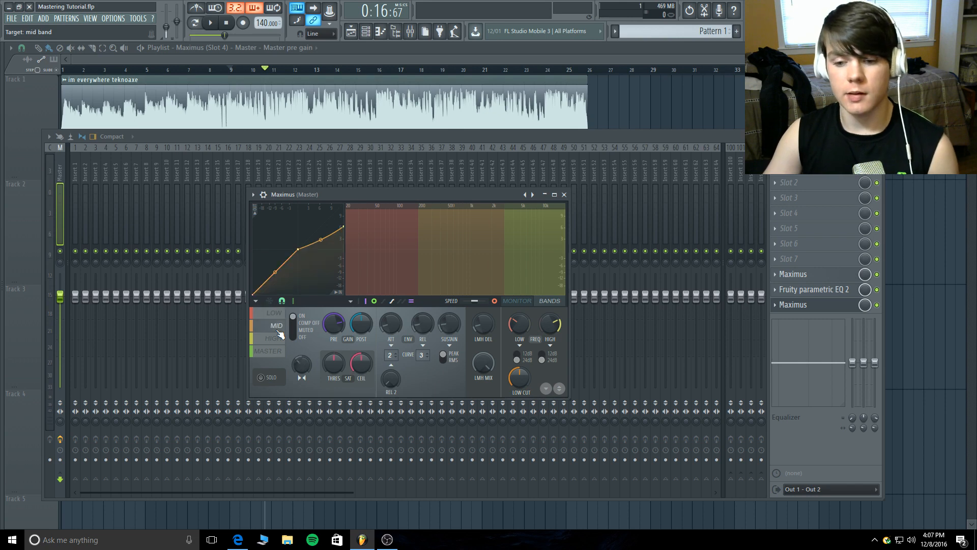
click(279, 338)
click(277, 352)
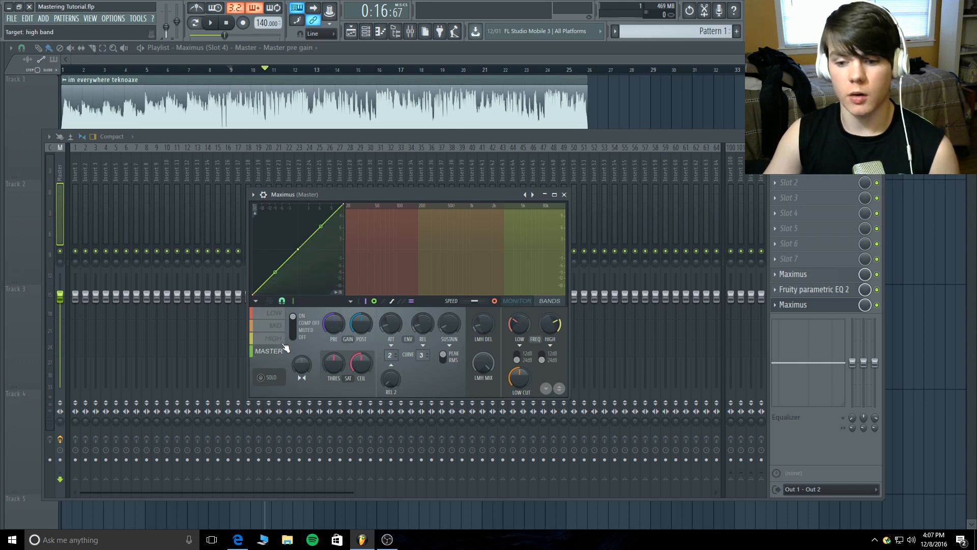
click(275, 338)
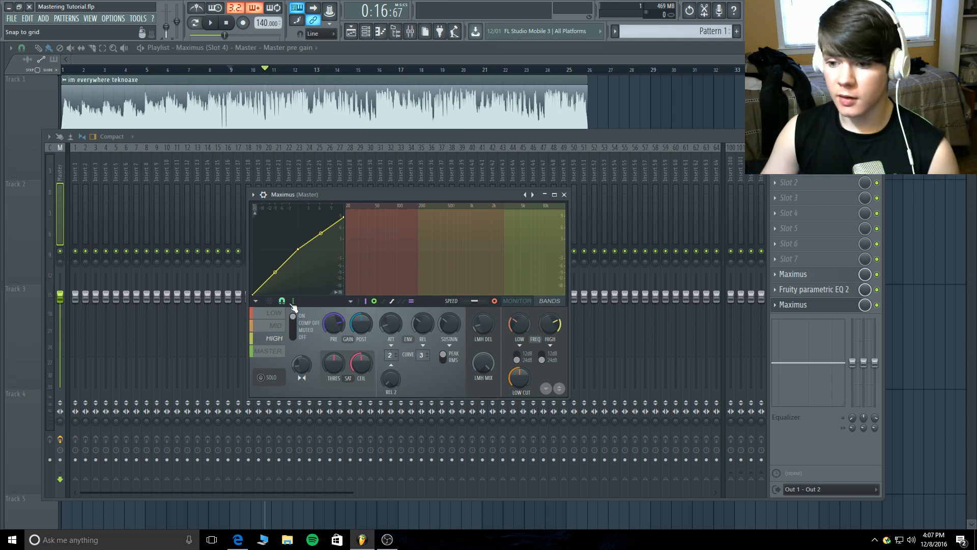
Step: Go through the low, mid, high and master bands of the last Maximus once more to recap their curves
click(275, 312)
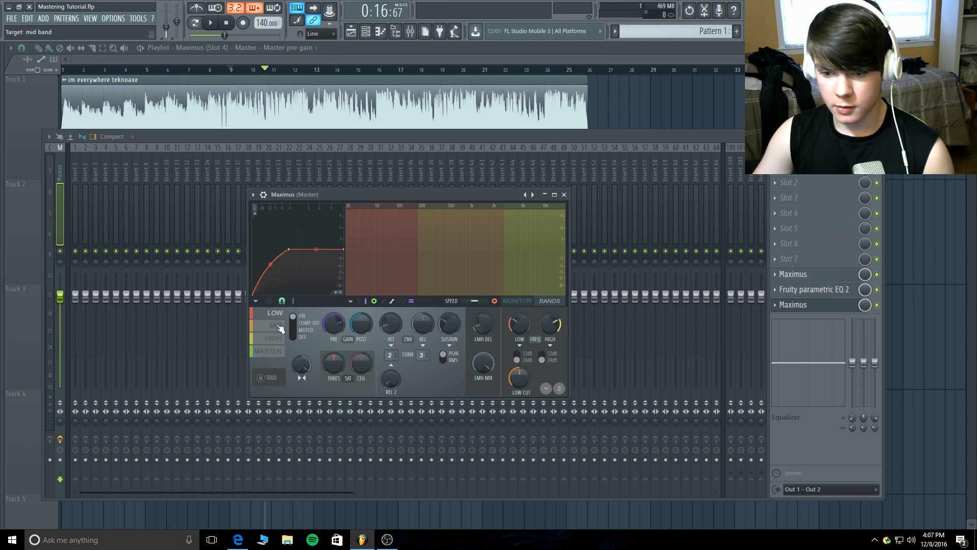
click(278, 327)
click(281, 338)
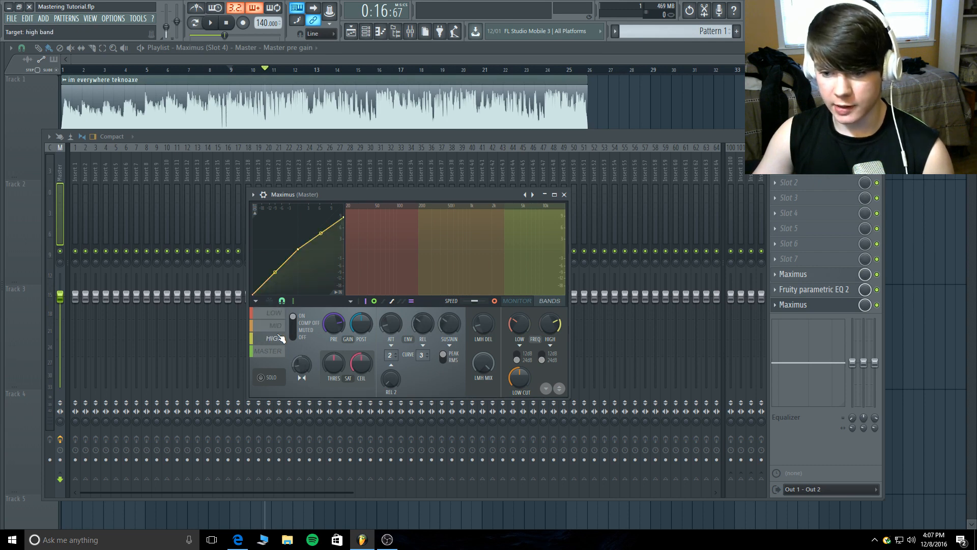
click(280, 352)
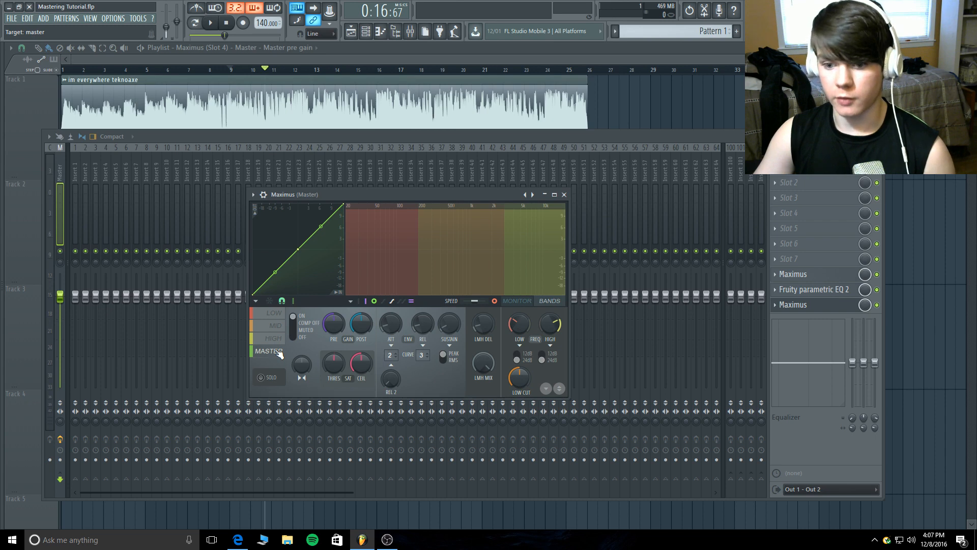
click(279, 339)
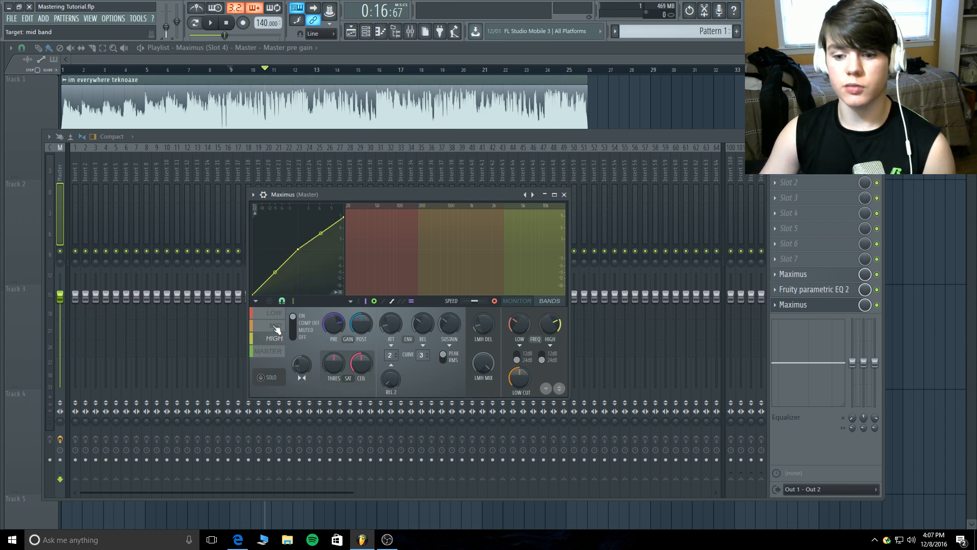
click(277, 327)
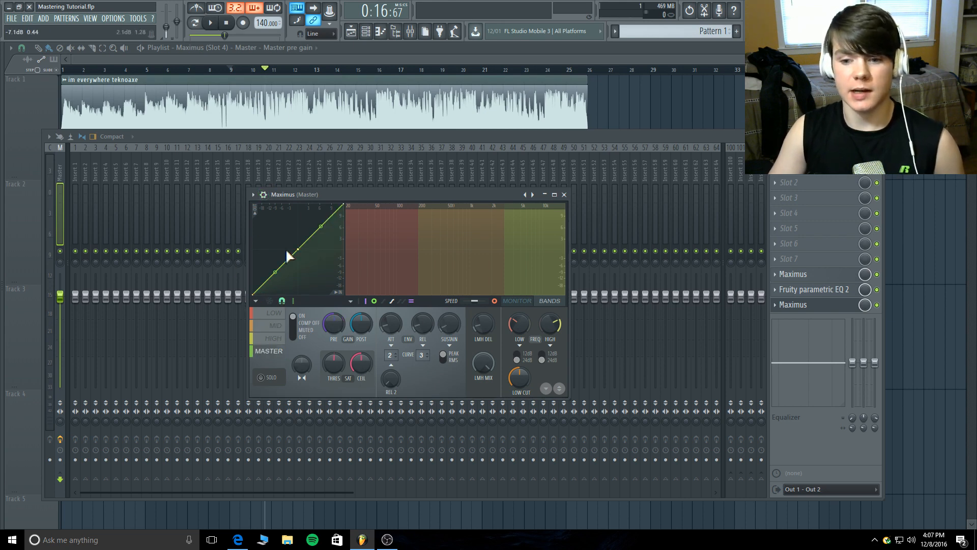
Step: Browse the preset list of the last Maximus without loading a preset
click(254, 194)
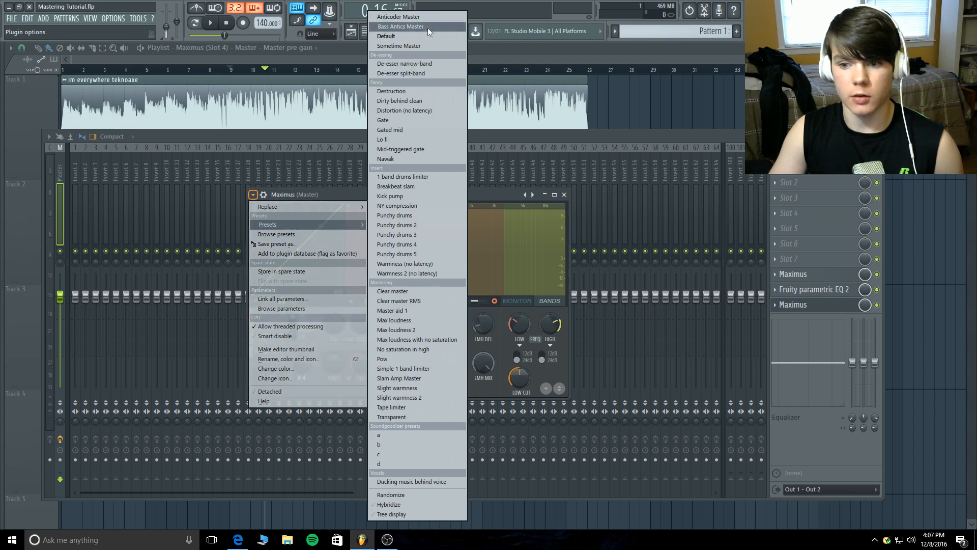
click(494, 191)
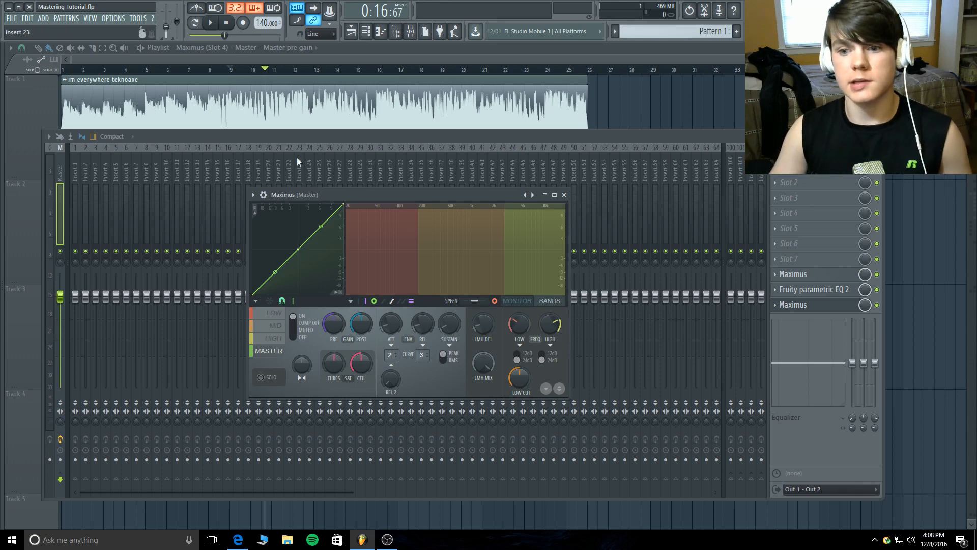
Step: Play the song with both Maximus plugins and Fruity parametric EQ 2 enabled on the master, then stop playback
click(877, 274)
click(876, 274)
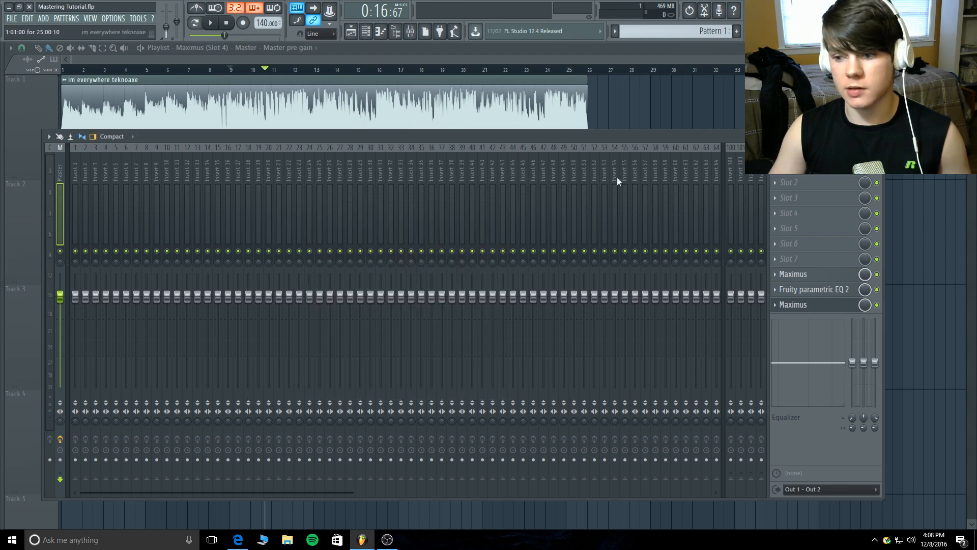
key(space)
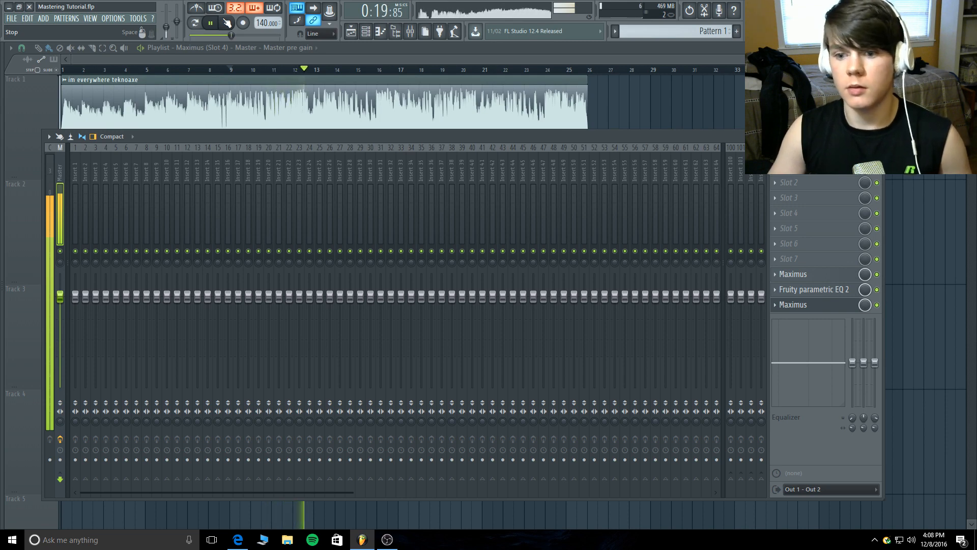
click(227, 22)
Step: Bypass both Maximus plugins and Fruity parametric EQ 2 on the master and play the unmastered song for comparison
click(877, 274)
click(876, 289)
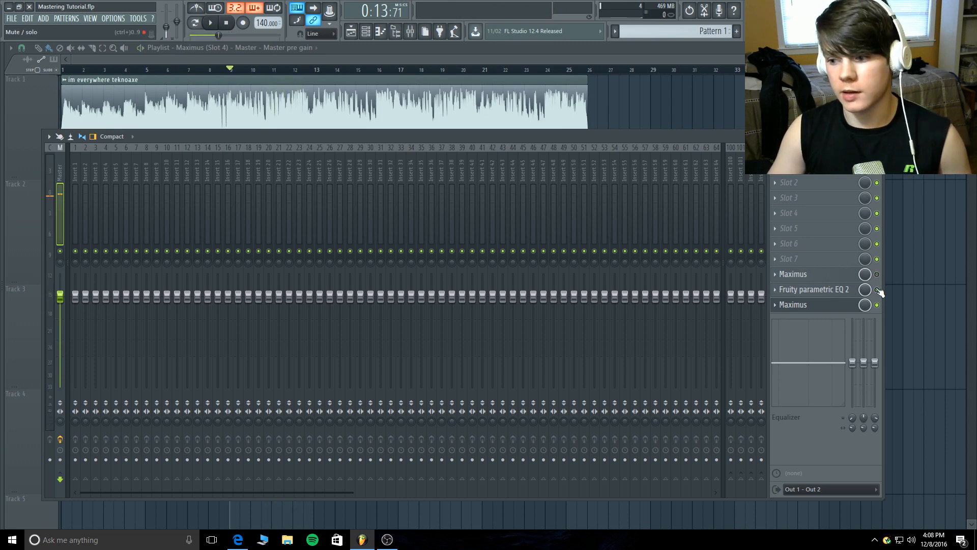
click(876, 305)
click(211, 23)
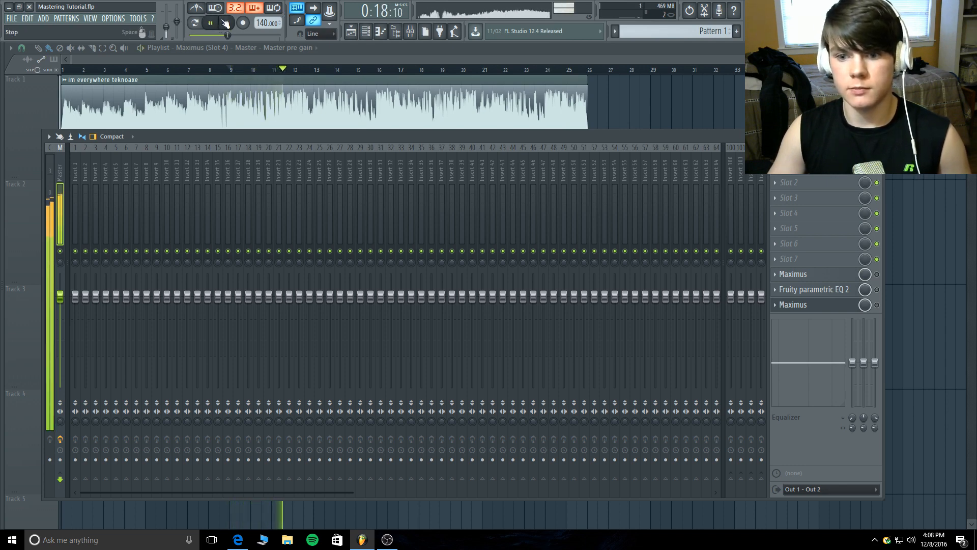
click(225, 23)
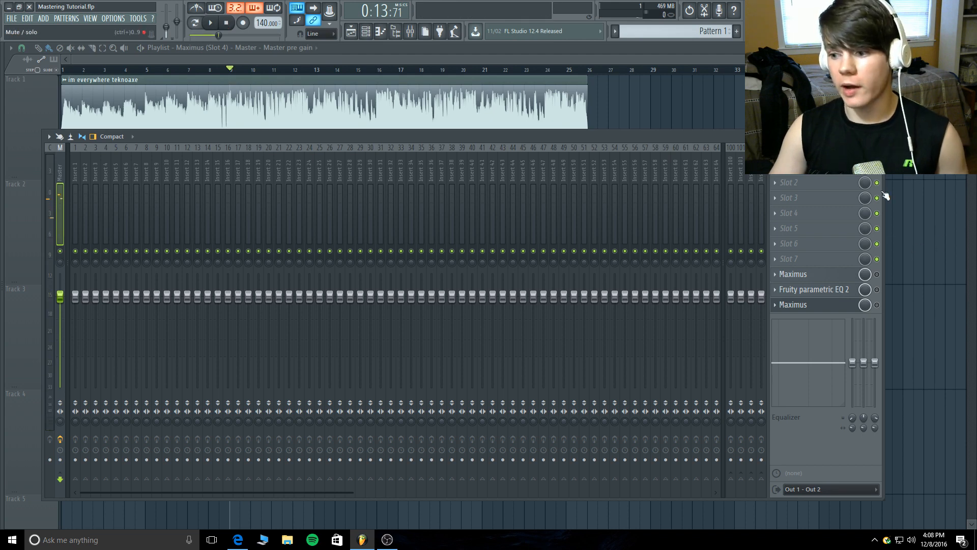
Step: Re-enable both Maximus plugins and Fruity parametric EQ 2 on the master track
click(877, 274)
click(876, 289)
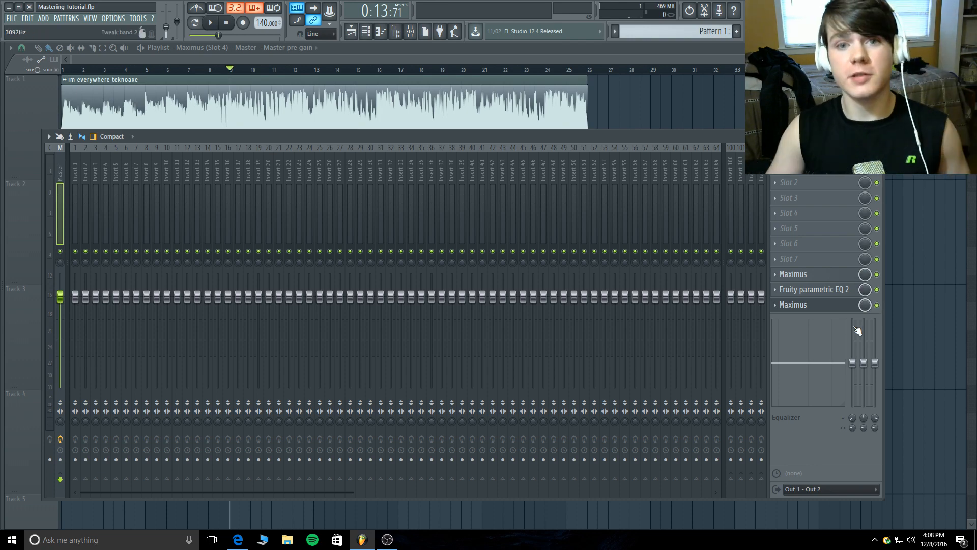
Step: Switch to OBS and move its window toward the upper-left corner of the desktop
click(386, 539)
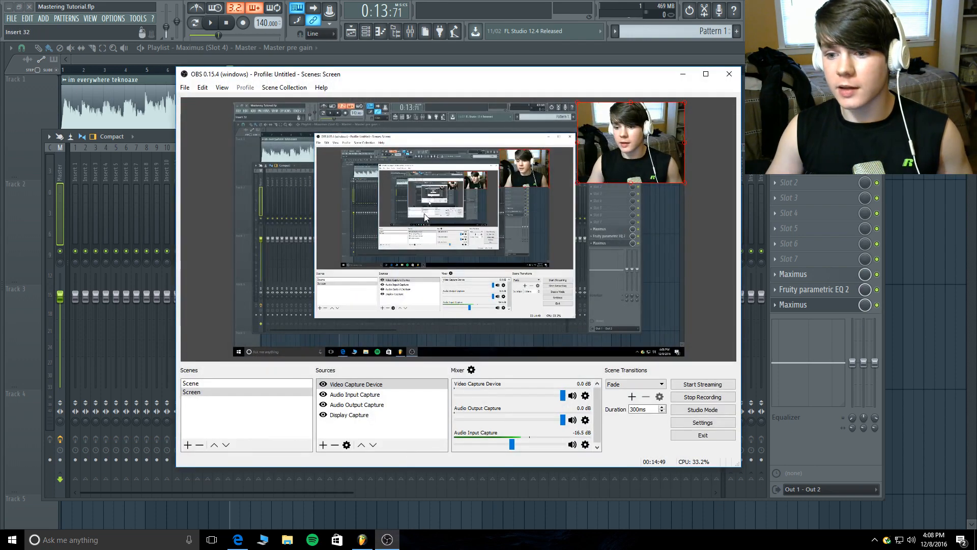
drag(369, 77, 203, 60)
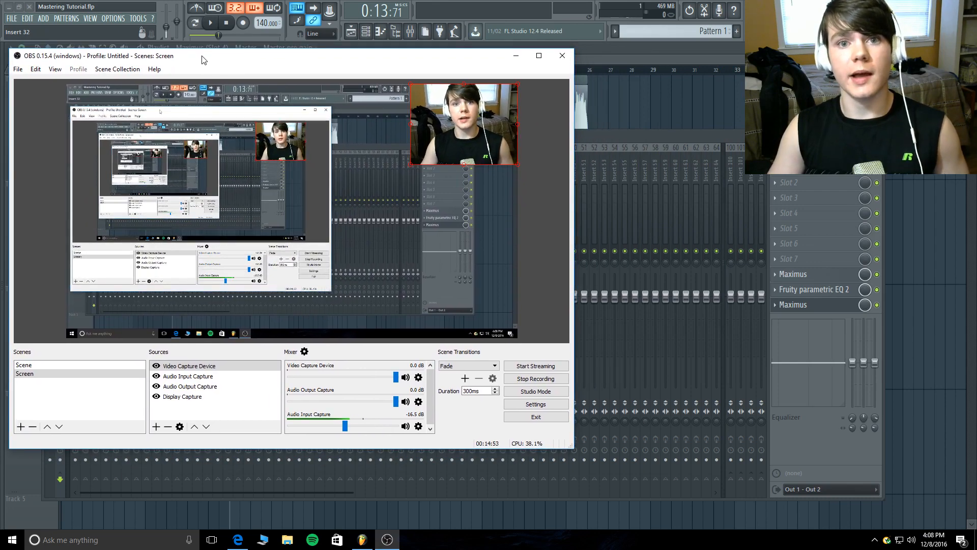